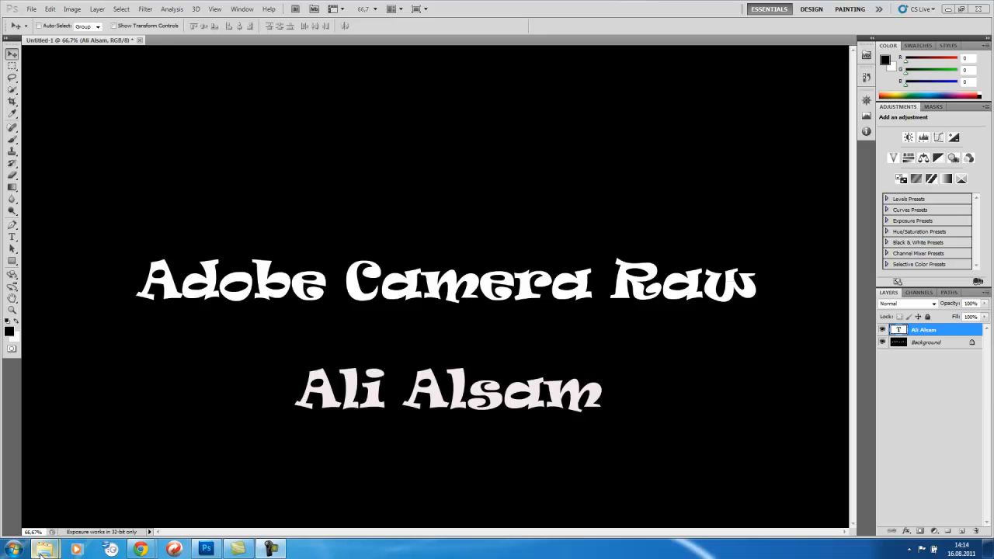
Step: Open the DSC_0261 JPG photo from the Levanger folder in Photoshop
mouse_move(42, 553)
click(155, 509)
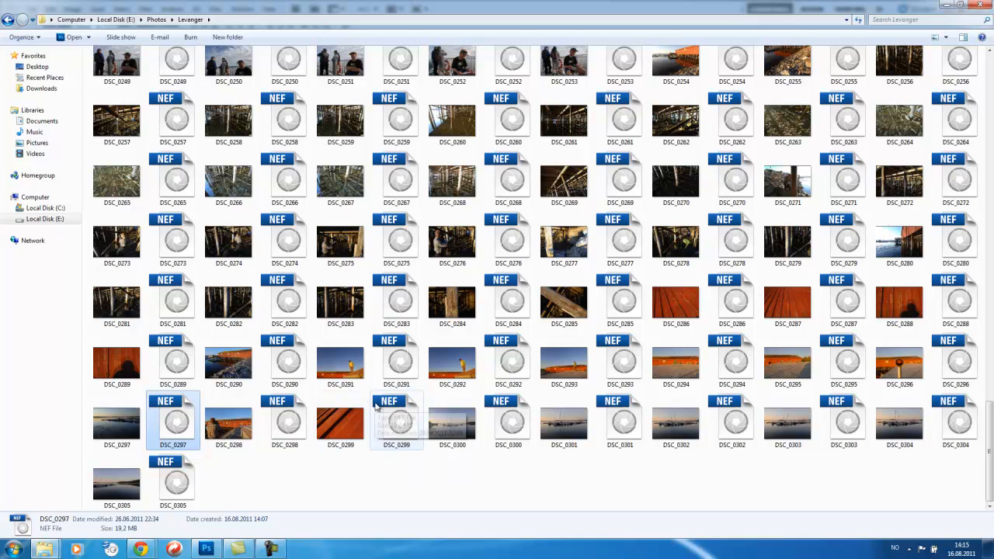
click(574, 137)
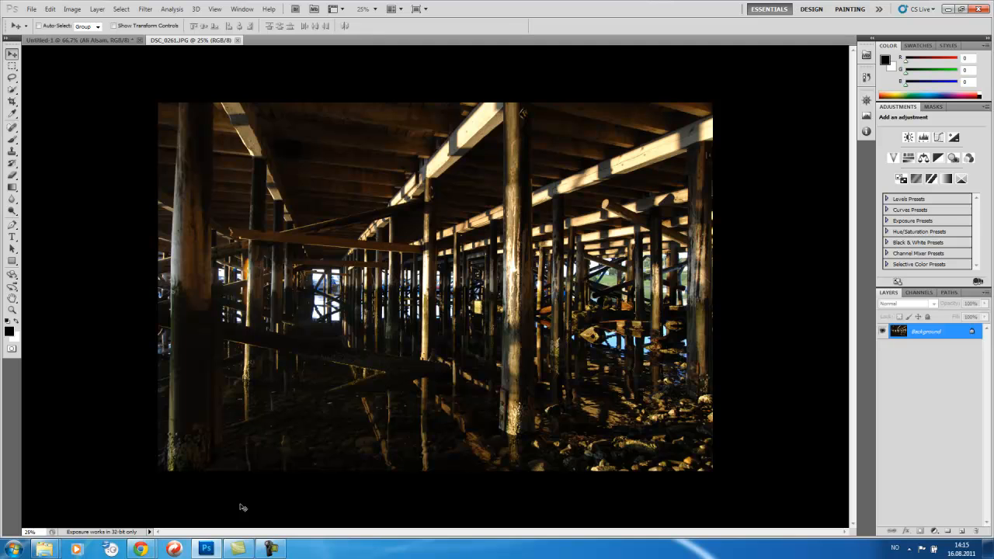
Step: Open the DSC_0261 NEF raw file from the Levanger folder in Camera Raw
mouse_move(44, 550)
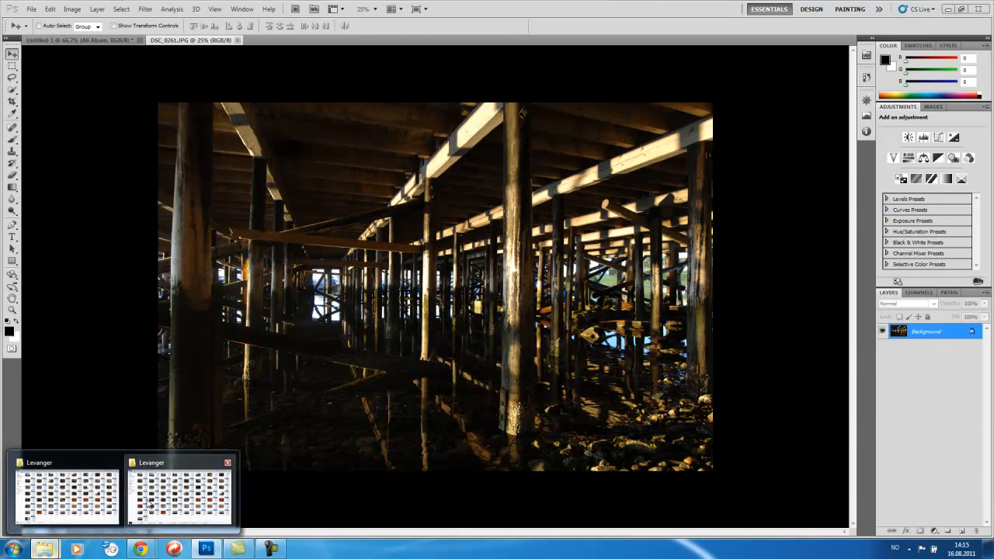
click(148, 503)
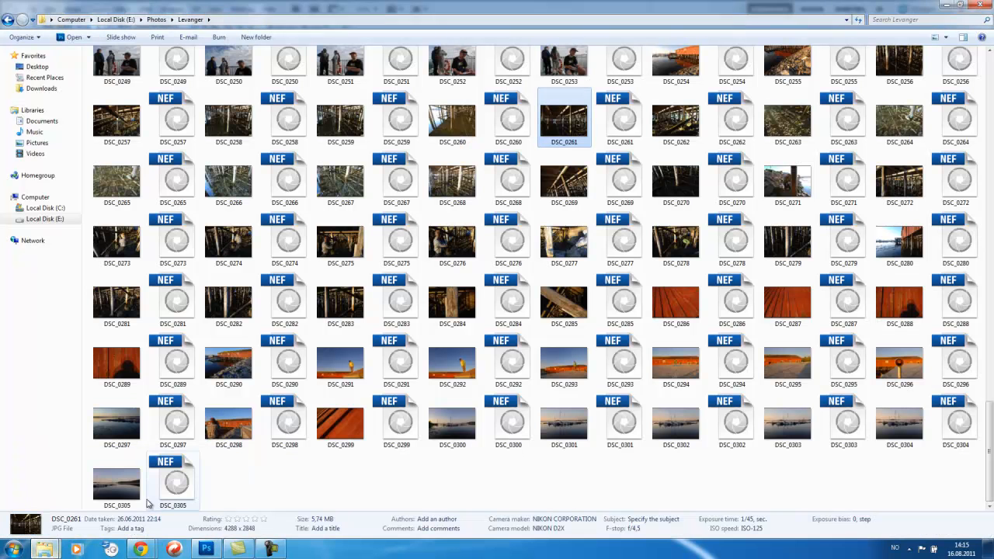
click(621, 129)
double_click(621, 130)
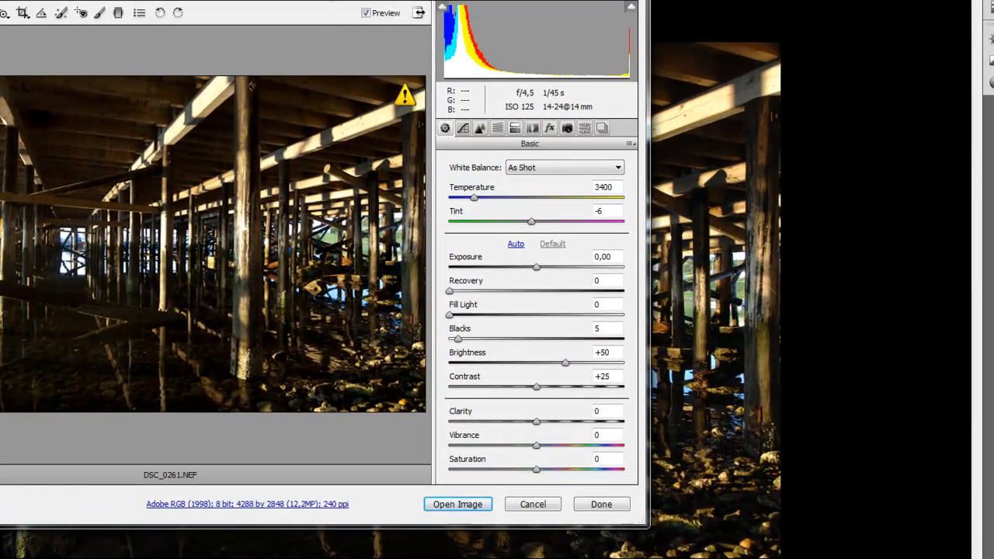
Step: Set Exposure to +0,85 and Fill Light to 28 in the Basic settings
drag(317, 0, 543, 14)
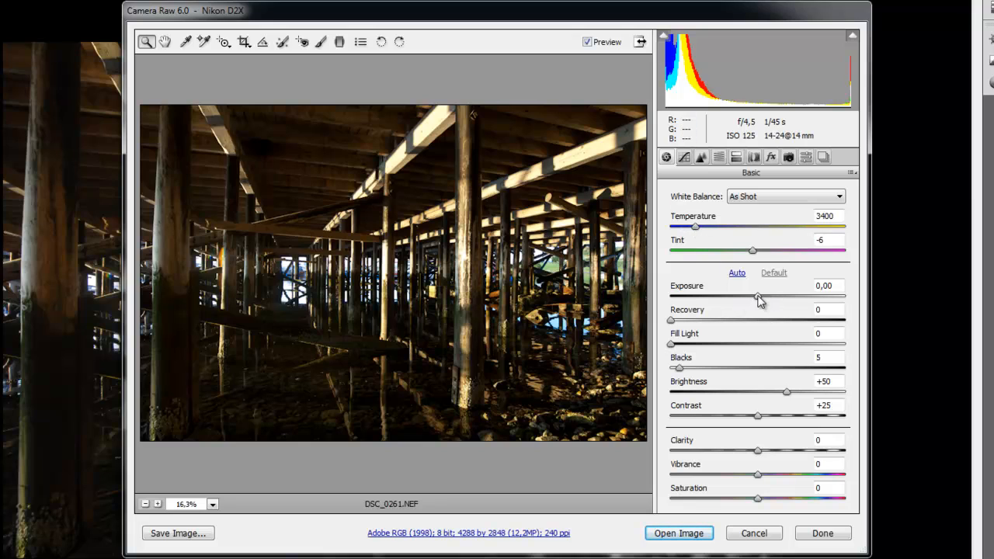
drag(758, 296, 777, 295)
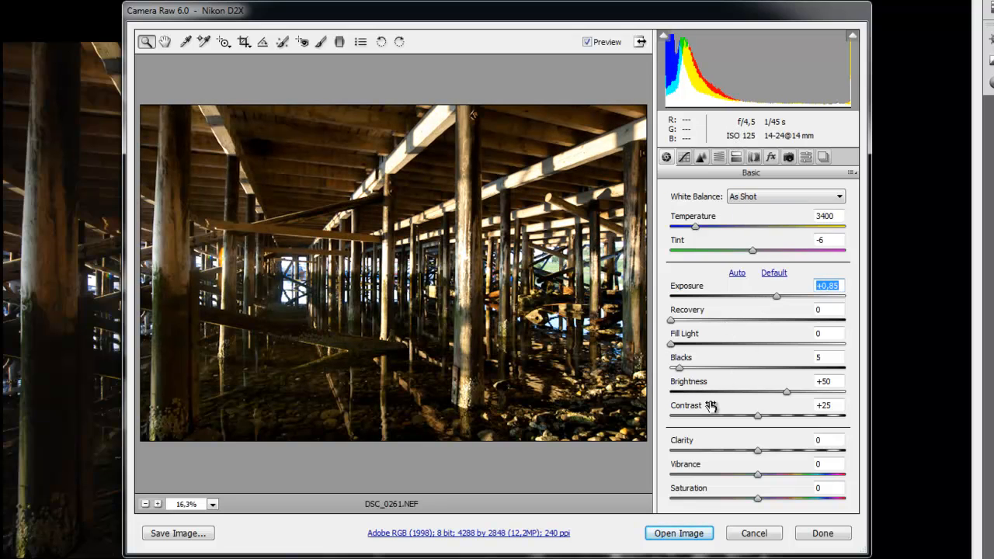
drag(672, 347, 720, 349)
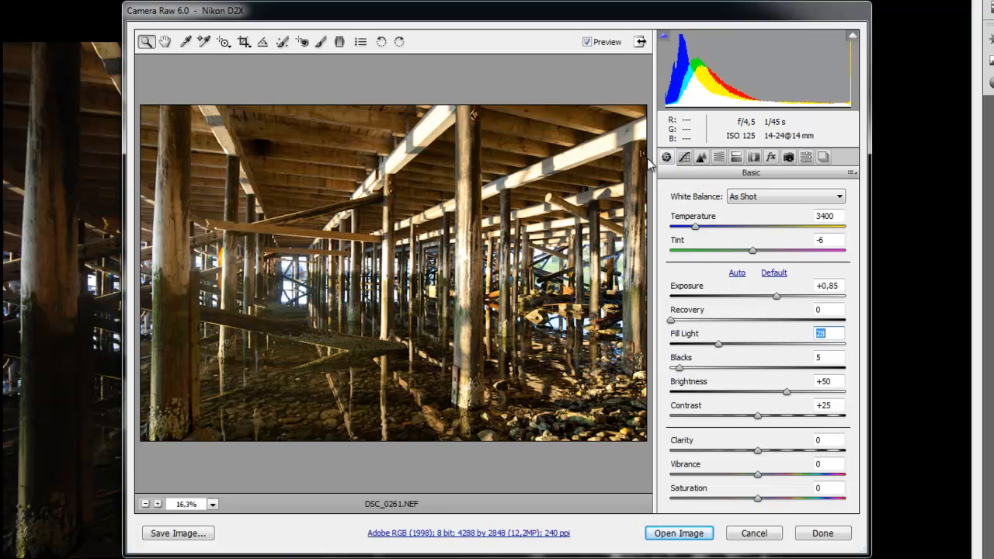
Step: In the parametric Tone Curve, set Highlights to -65 and Lights to +61
click(686, 159)
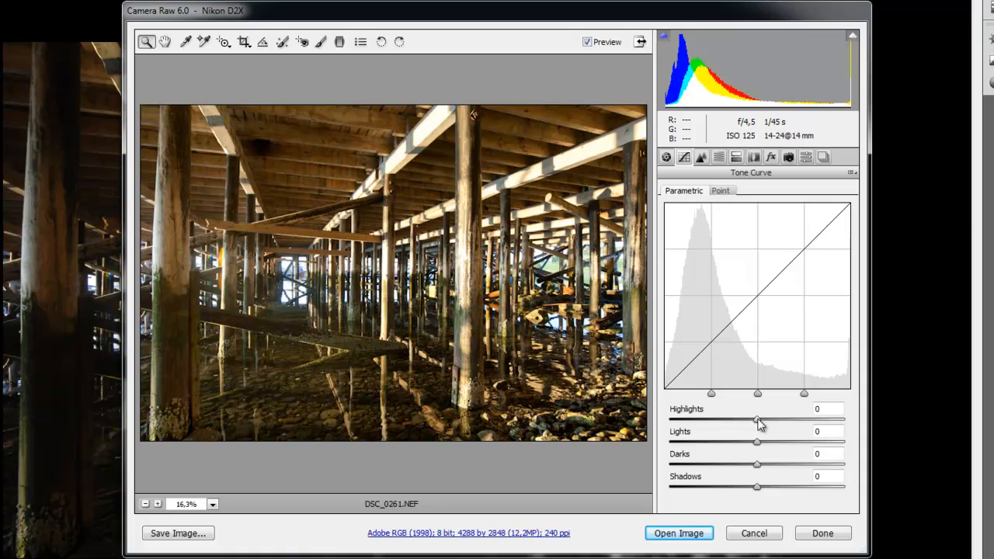
drag(758, 419, 792, 420)
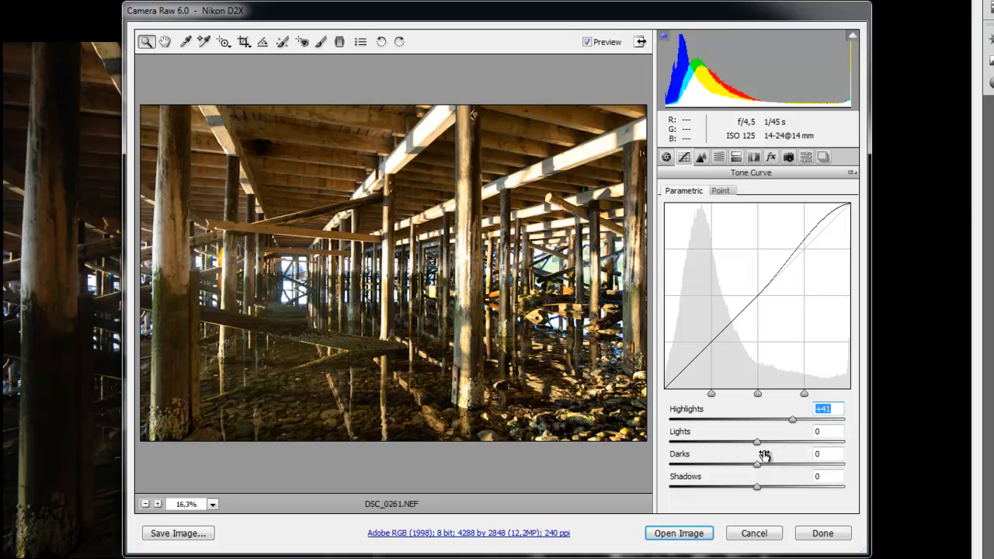
drag(757, 443, 780, 444)
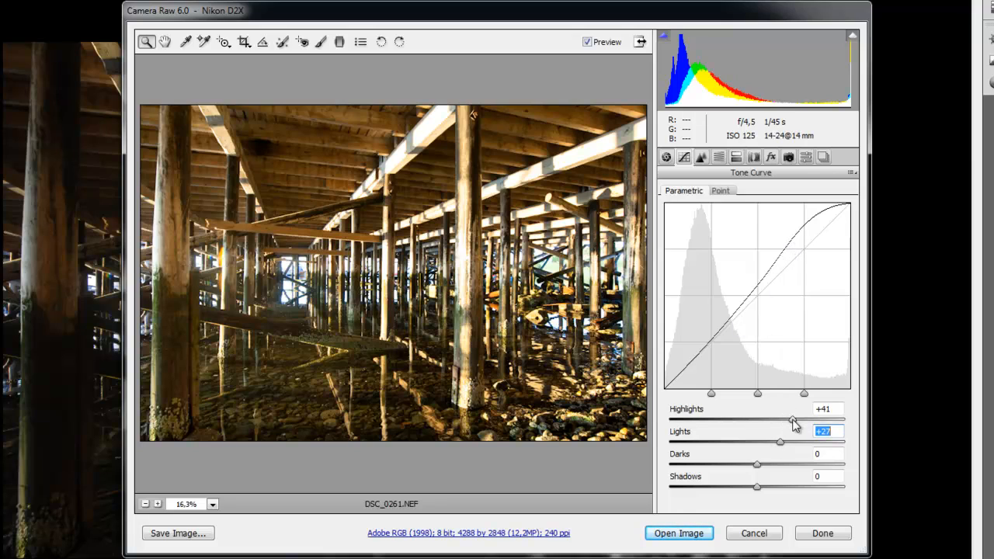
drag(793, 420, 703, 433)
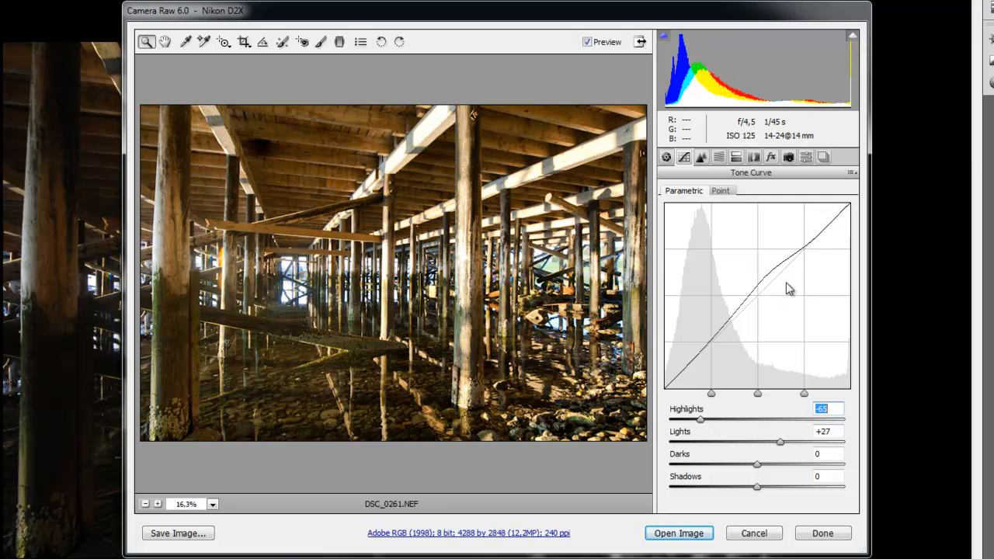
click(782, 443)
drag(782, 445, 812, 436)
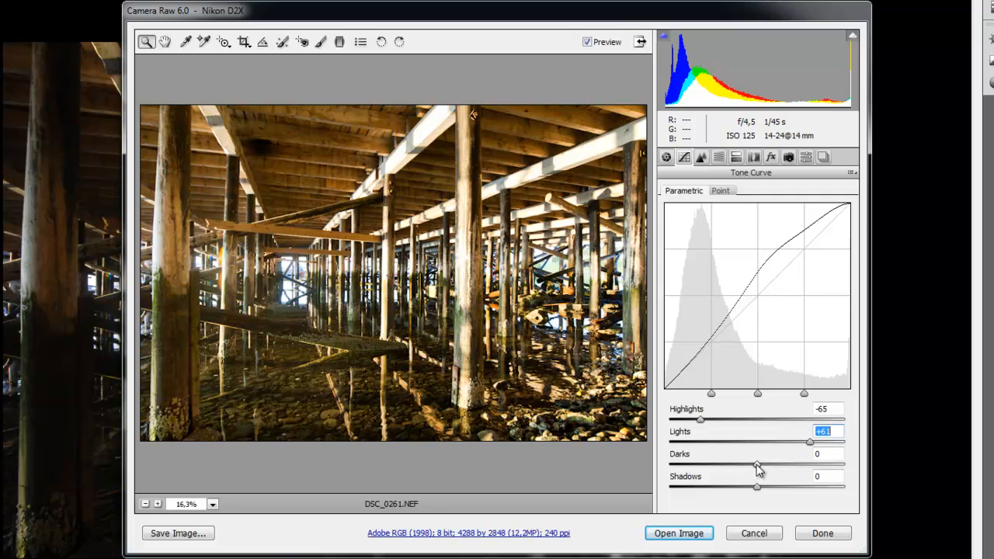
Step: Adjust the parametric curve's Darks to -9 and Lights to +15
drag(757, 466, 798, 463)
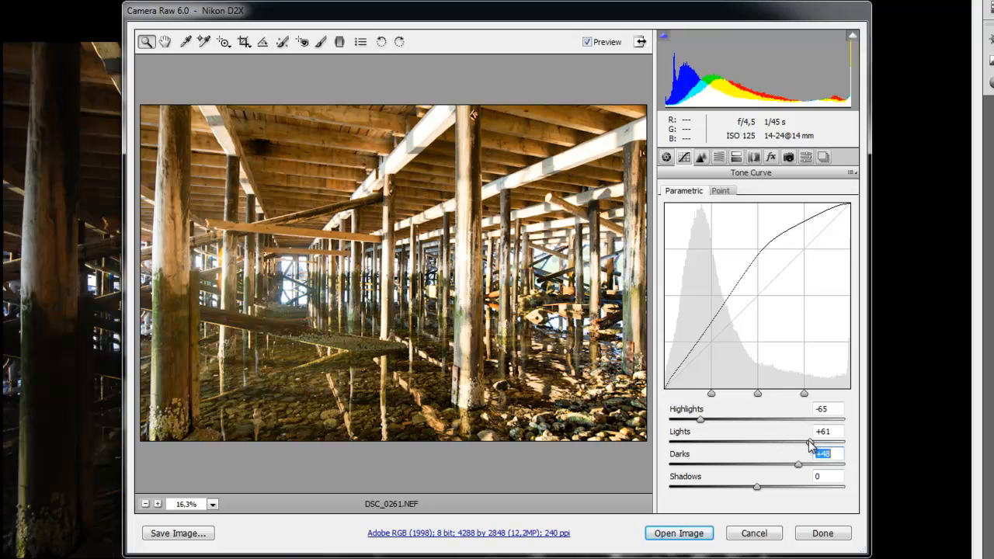
drag(810, 444, 771, 444)
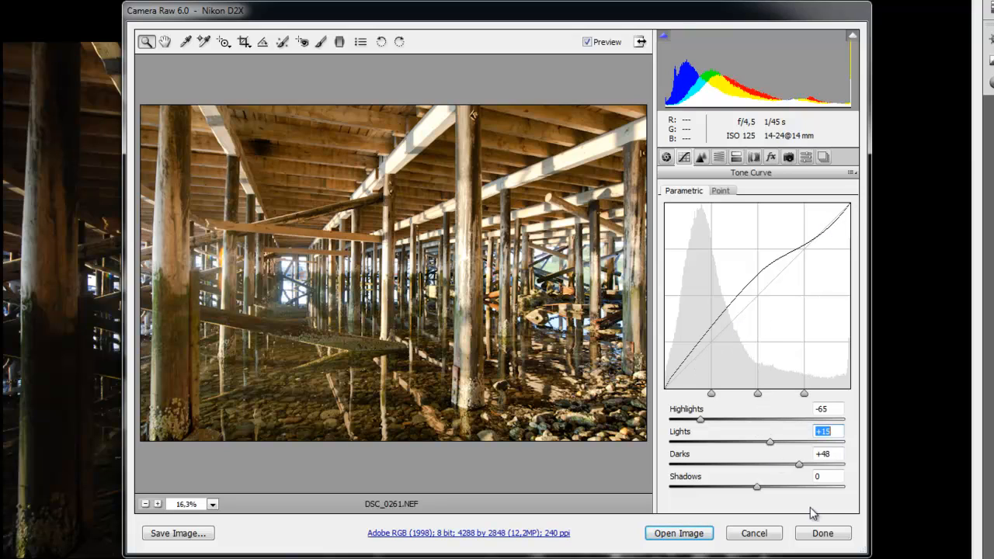
drag(800, 469, 758, 484)
key(Down)
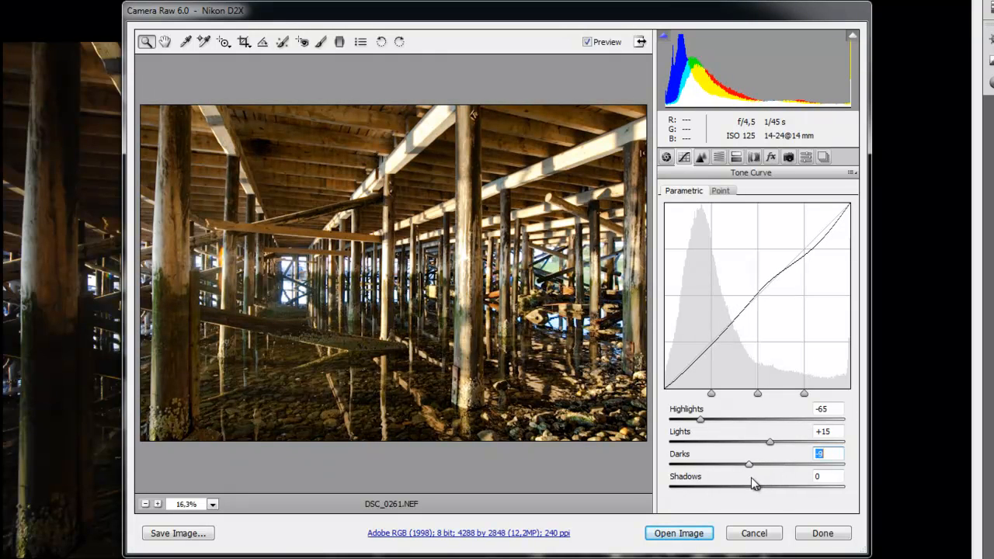
Step: Set the parametric curve's Lights to +14, Highlights to -37 and Darks to +37
mouse_move(768, 444)
mouse_down()
mouse_move(756, 448)
mouse_move(769, 444)
mouse_up()
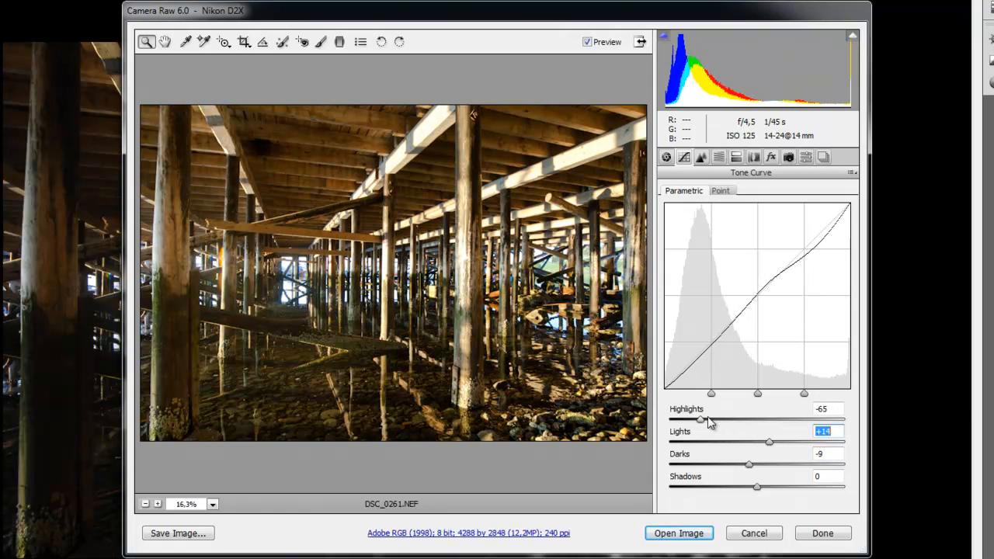
drag(705, 417, 724, 424)
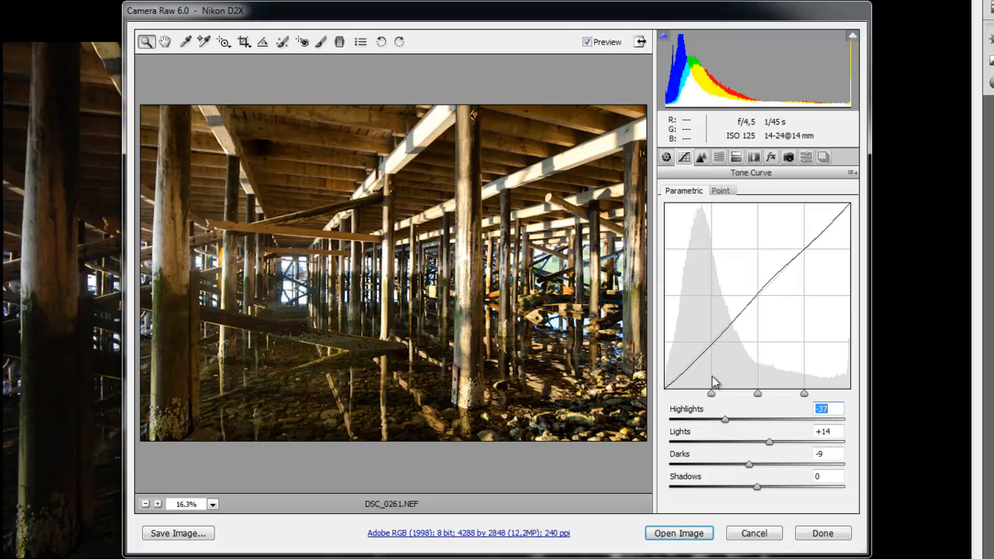
click(750, 464)
drag(750, 463, 790, 465)
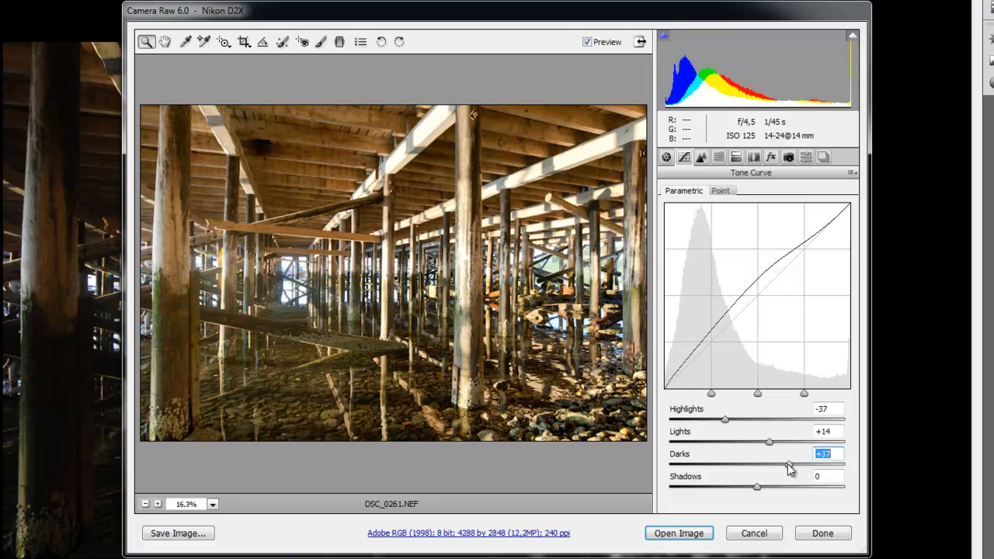
Step: Set Darks to -41, Highlights to +18 and Shadows to +51, and shift the shadow region divider
drag(789, 467, 719, 470)
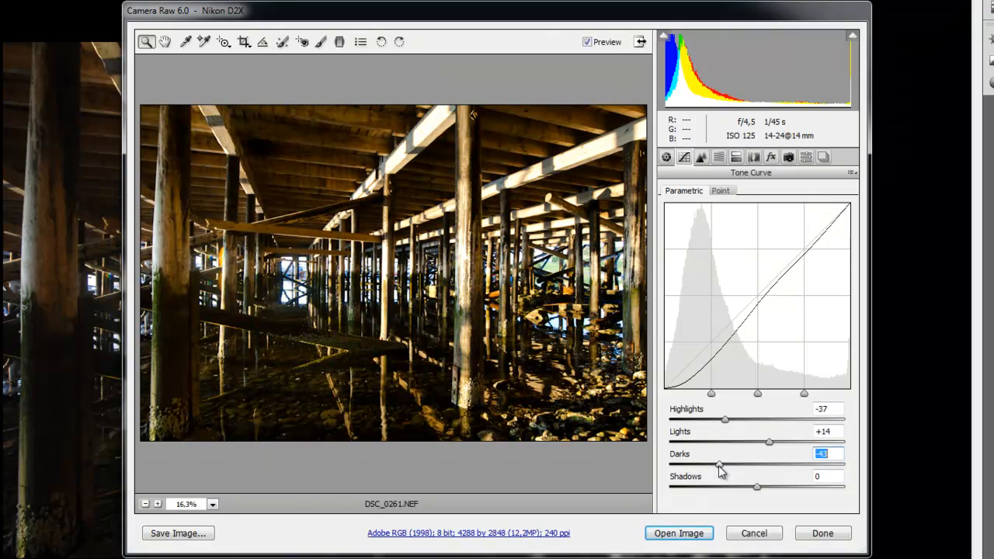
drag(719, 466, 722, 466)
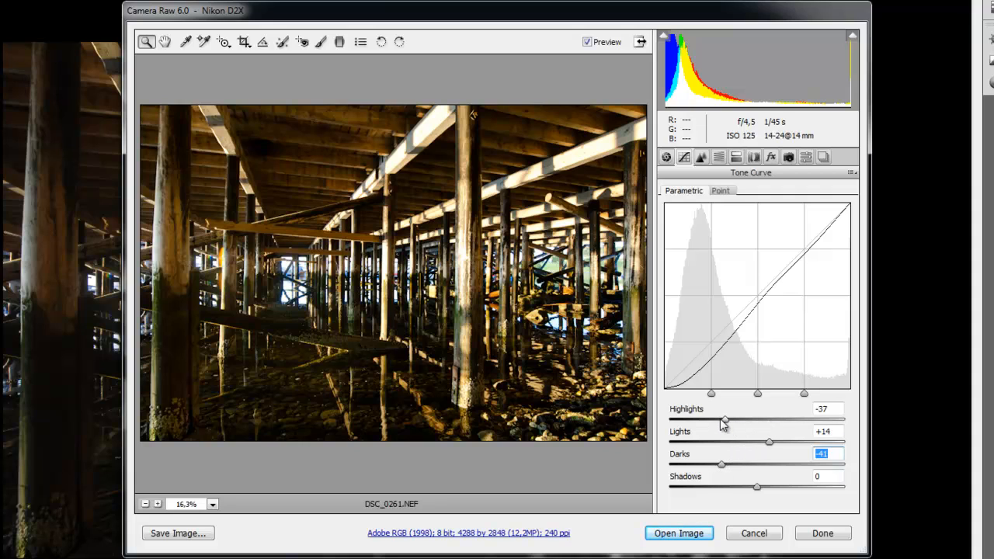
drag(725, 420, 774, 421)
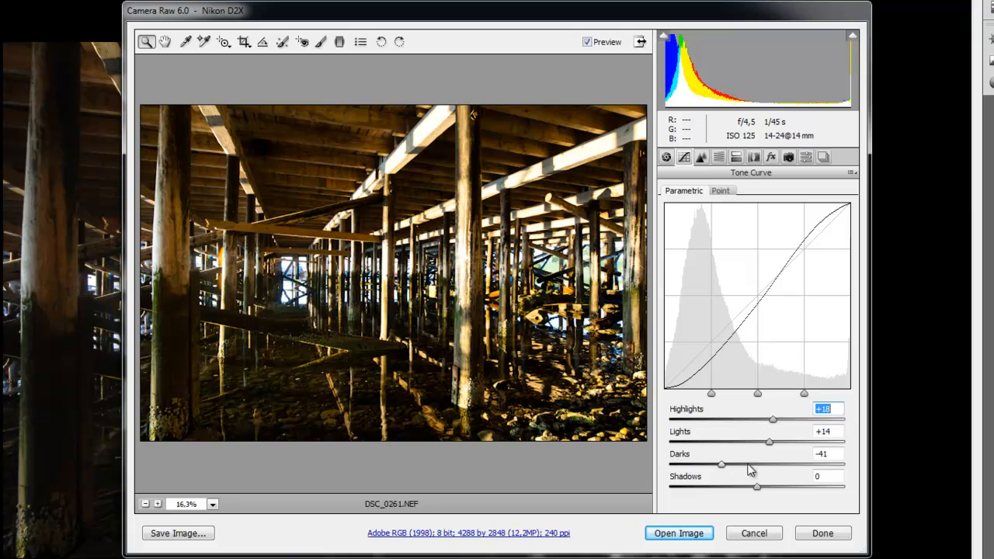
drag(758, 490, 809, 487)
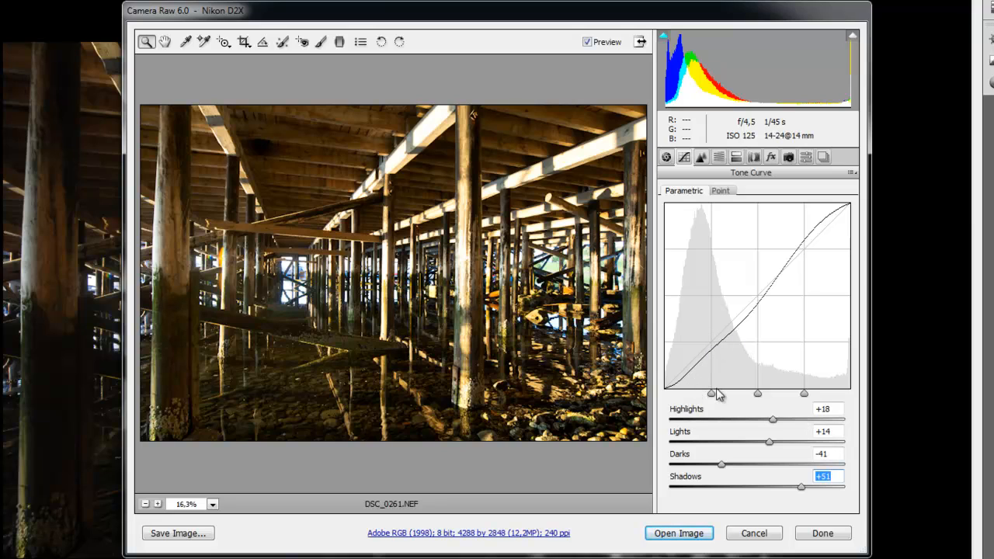
mouse_move(711, 394)
mouse_down()
mouse_move(734, 398)
mouse_move(673, 397)
mouse_move(721, 398)
mouse_up()
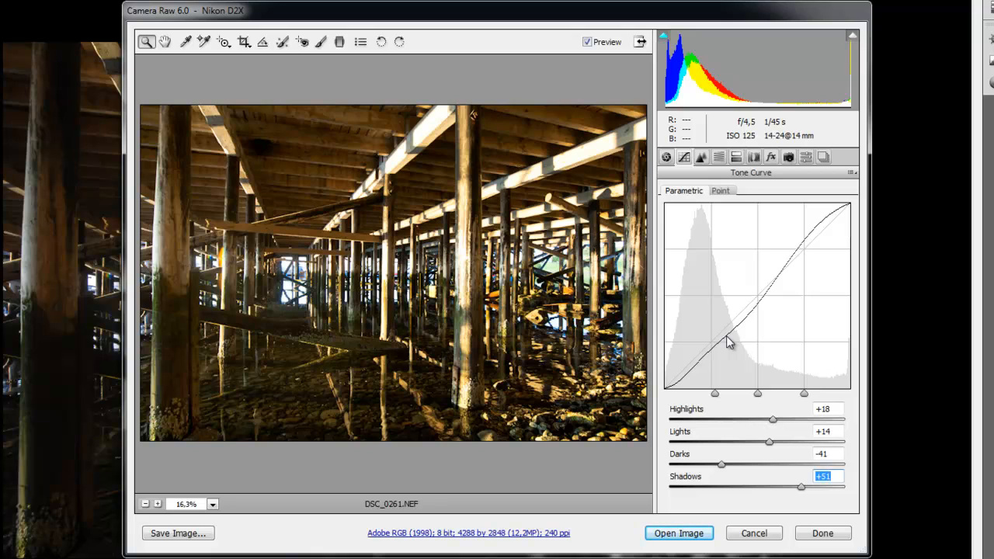
Step: Open the Detail panel and zoom the preview to 400%
click(701, 158)
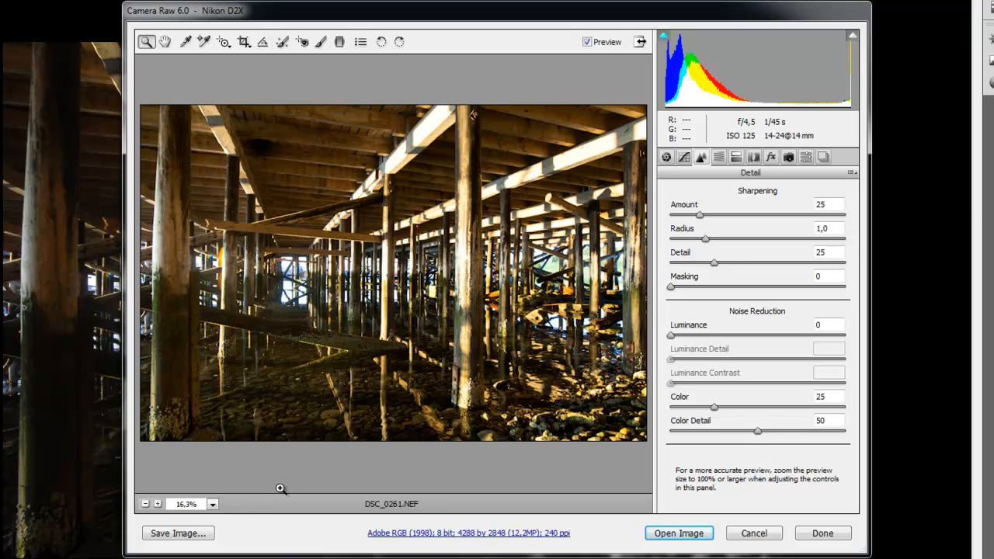
click(213, 504)
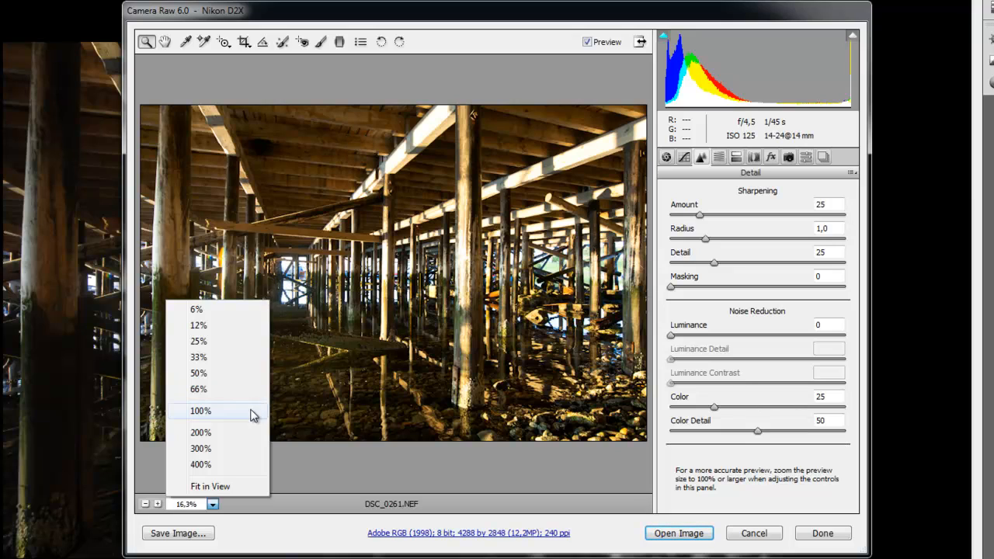
click(200, 464)
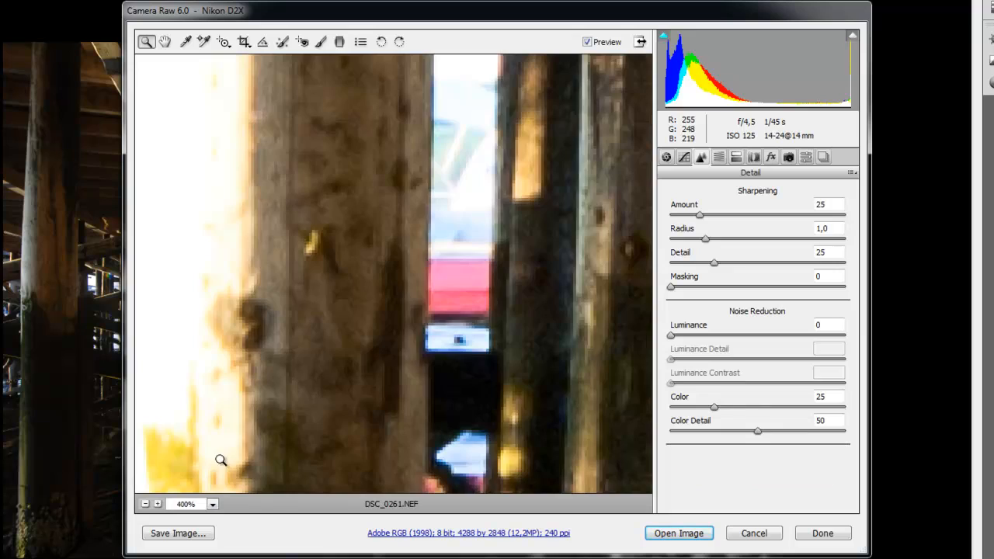
Step: Pan around the zoomed preview with the Hand tool to inspect image detail and noise
click(164, 42)
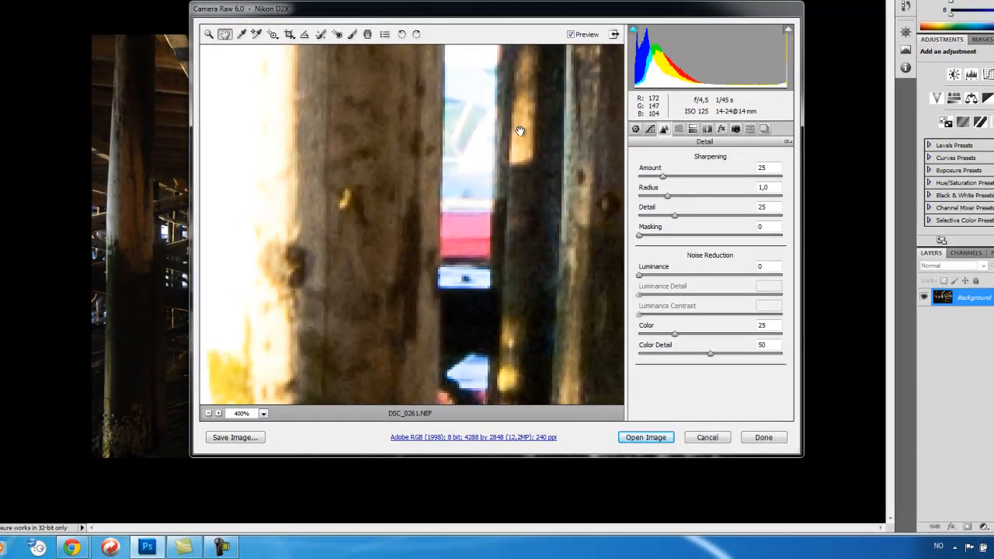
drag(394, 324, 377, 348)
drag(399, 284, 318, 555)
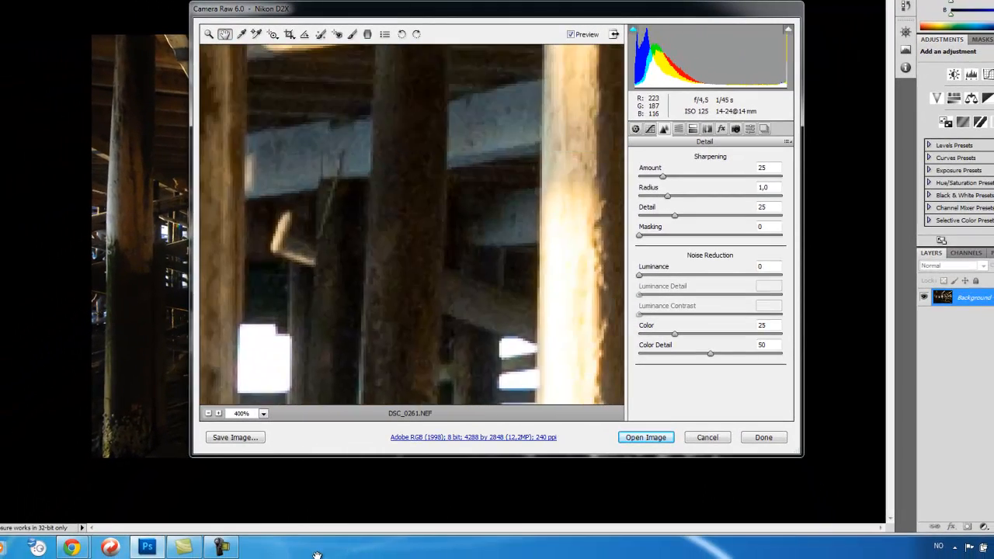
drag(465, 177, 445, 520)
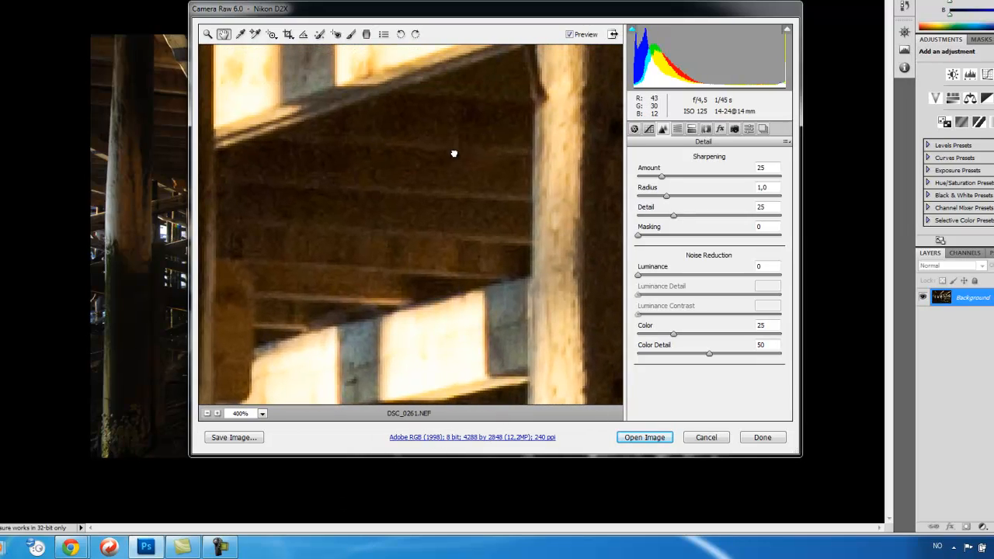
drag(453, 153, 200, 193)
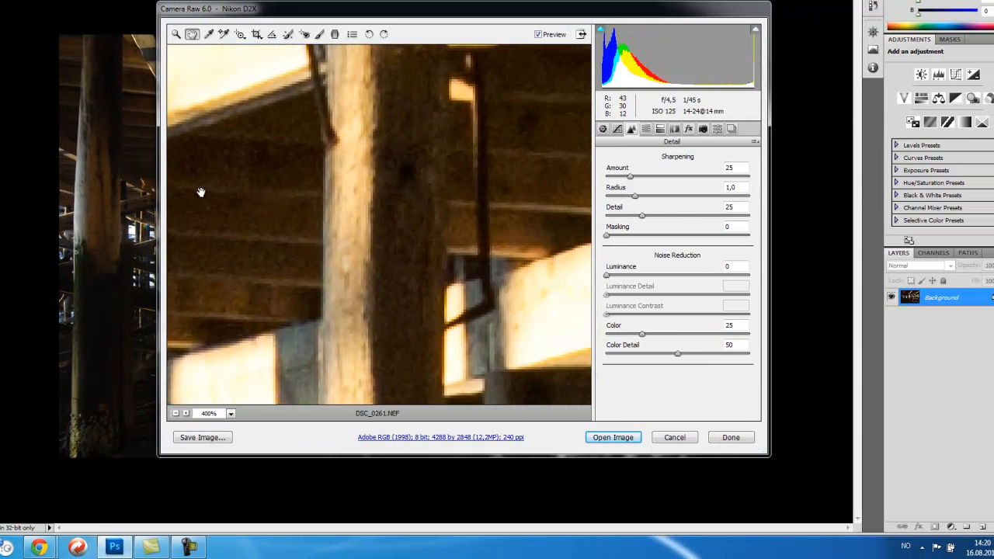
drag(437, 193, 278, 206)
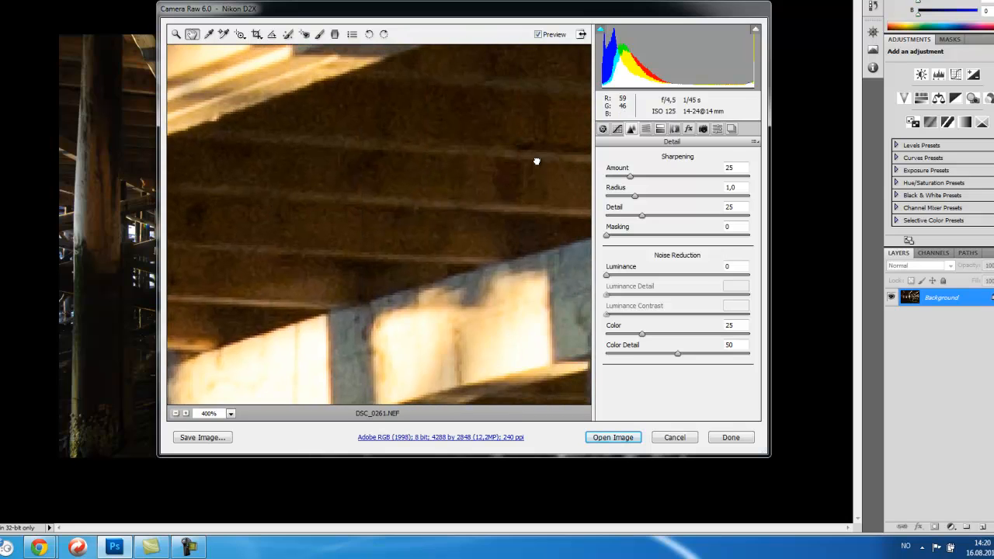
drag(537, 160, 371, 231)
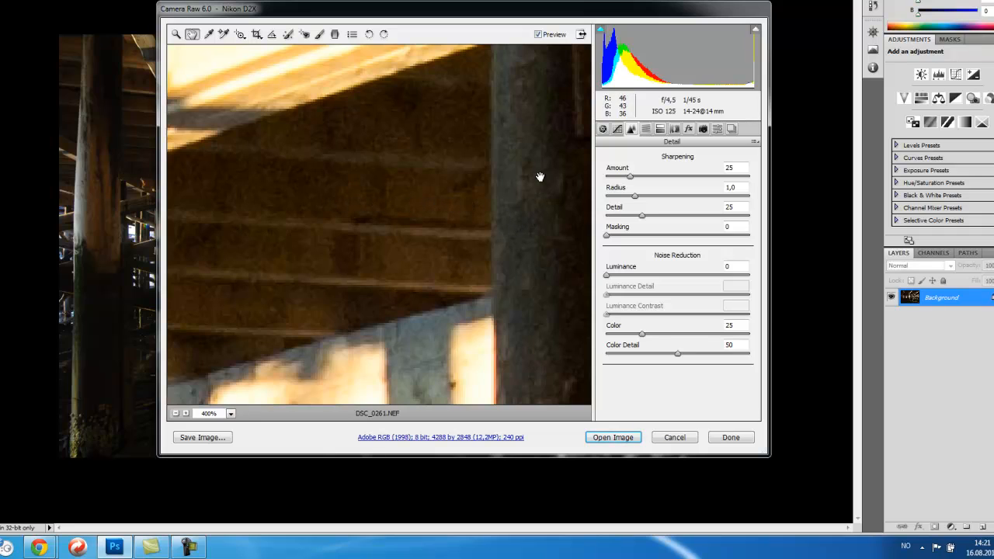
Step: Return to the Basic settings and raise the Brightness slightly
click(603, 130)
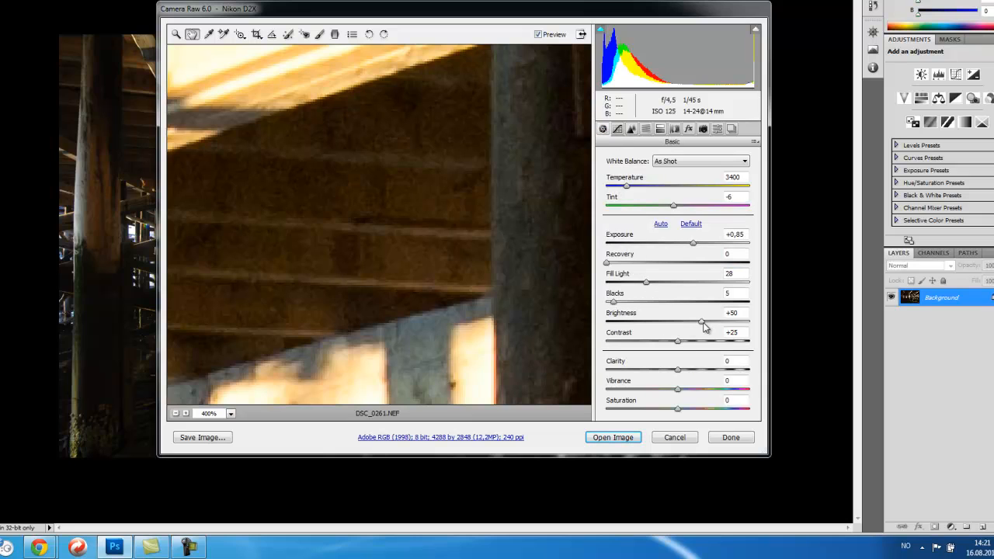
drag(703, 325, 713, 320)
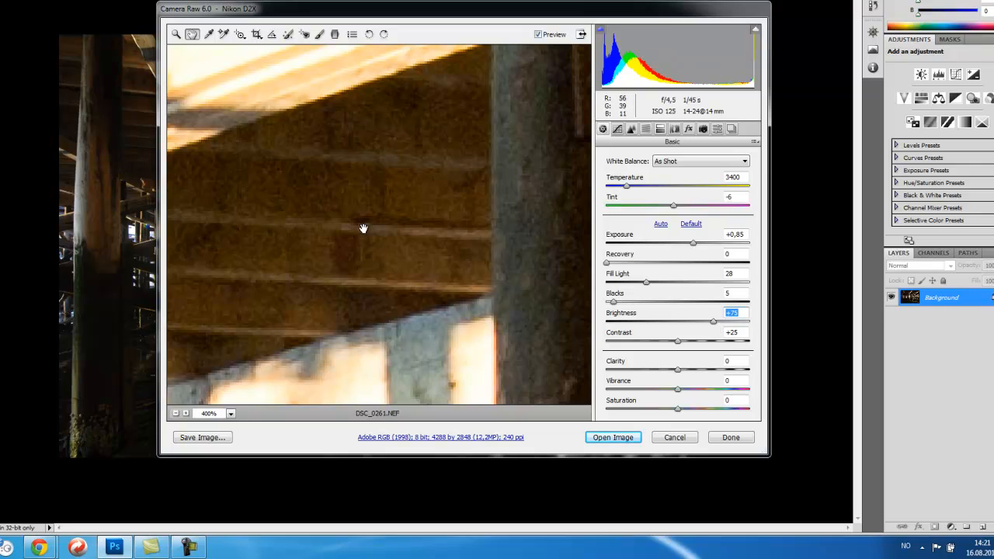
Step: Open the Detail panel and set noise reduction Luminance to 44, Luminance Detail 17, Luminance Contrast 28 and Color 38
click(631, 129)
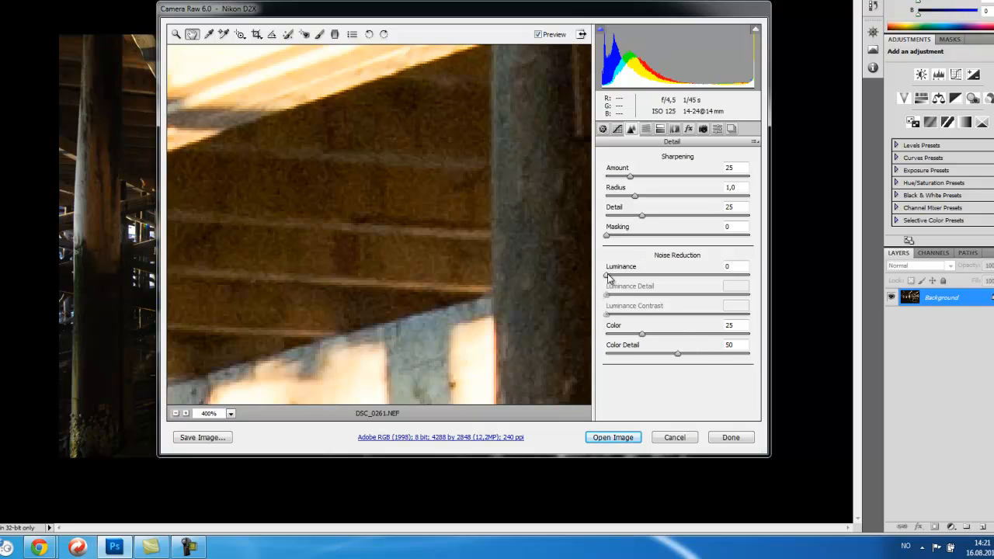
drag(607, 277, 607, 281)
drag(607, 280, 664, 281)
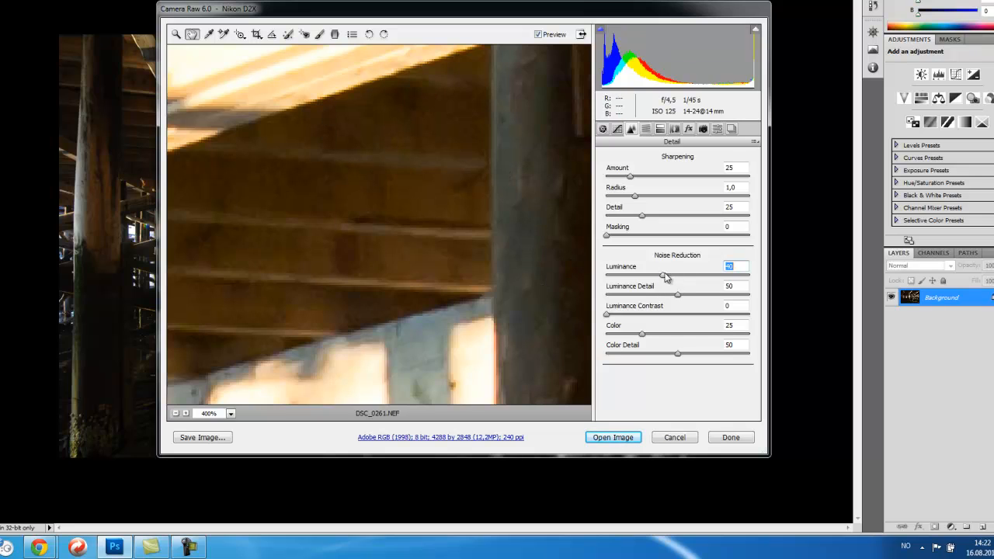
drag(664, 279, 585, 280)
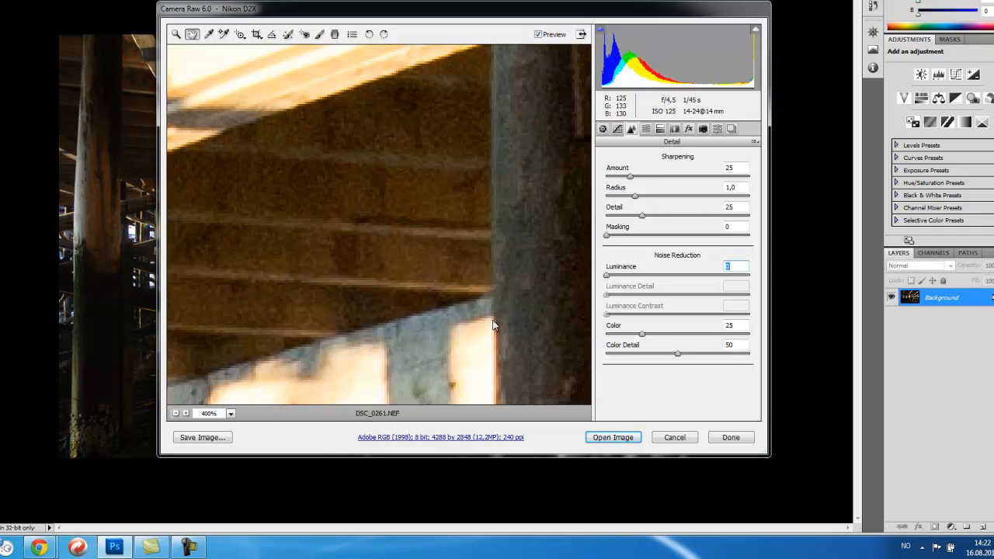
drag(606, 274, 643, 275)
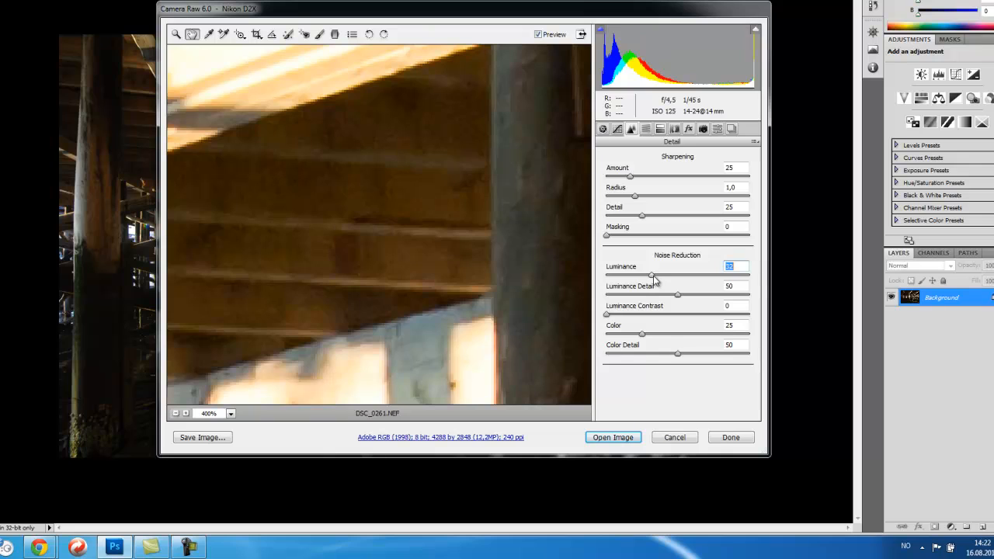
drag(654, 279, 763, 279)
drag(750, 278, 594, 276)
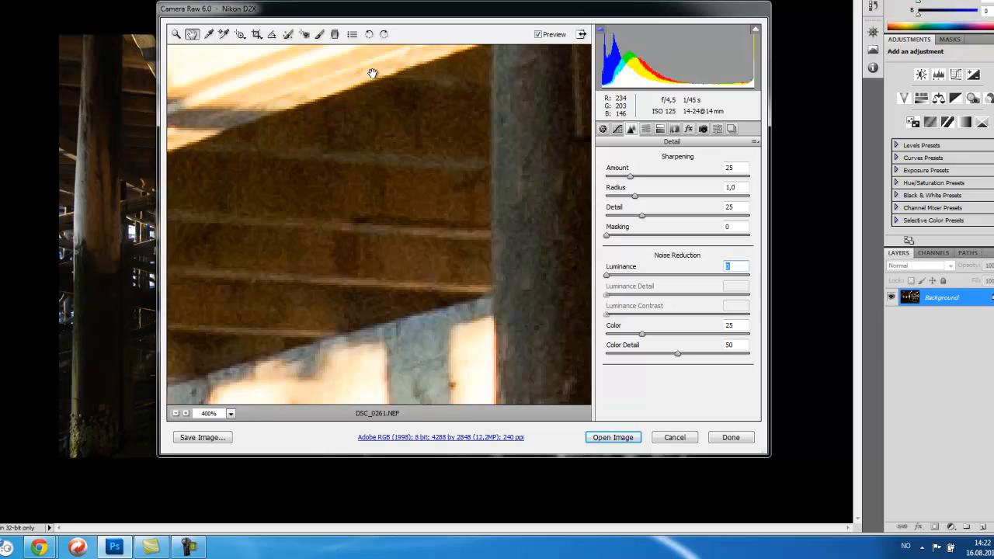
drag(607, 278, 755, 278)
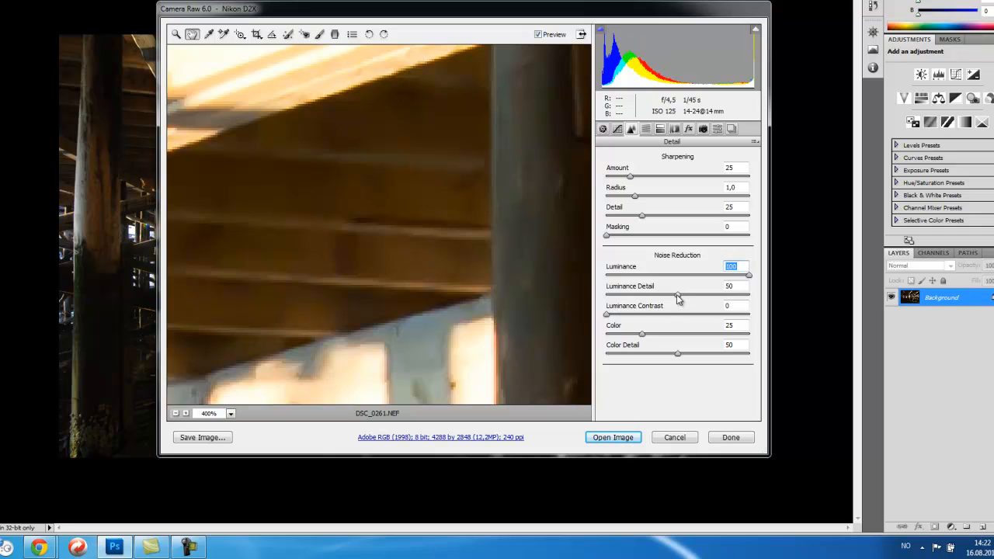
drag(676, 294, 769, 296)
drag(699, 279, 681, 281)
drag(673, 277, 669, 276)
drag(749, 296, 630, 301)
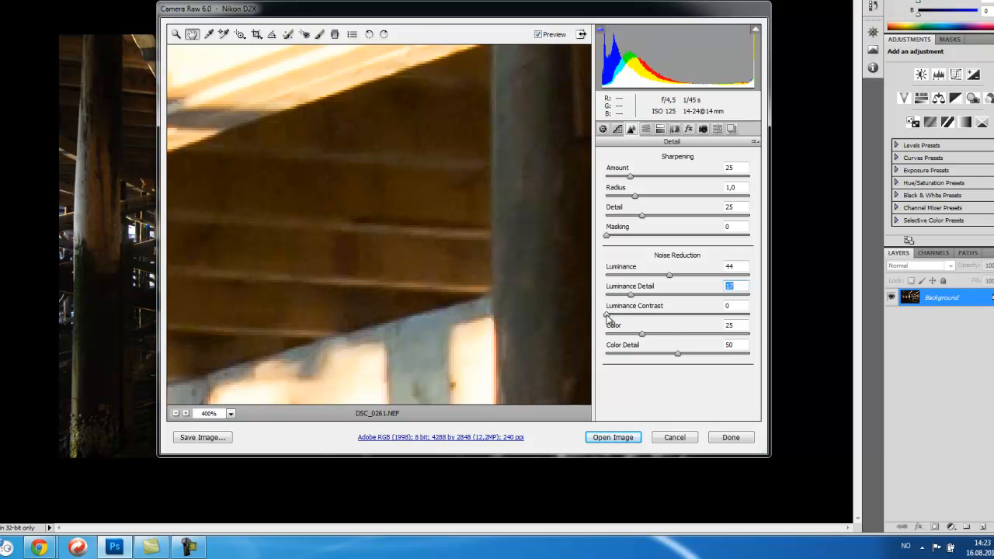
drag(608, 317, 659, 317)
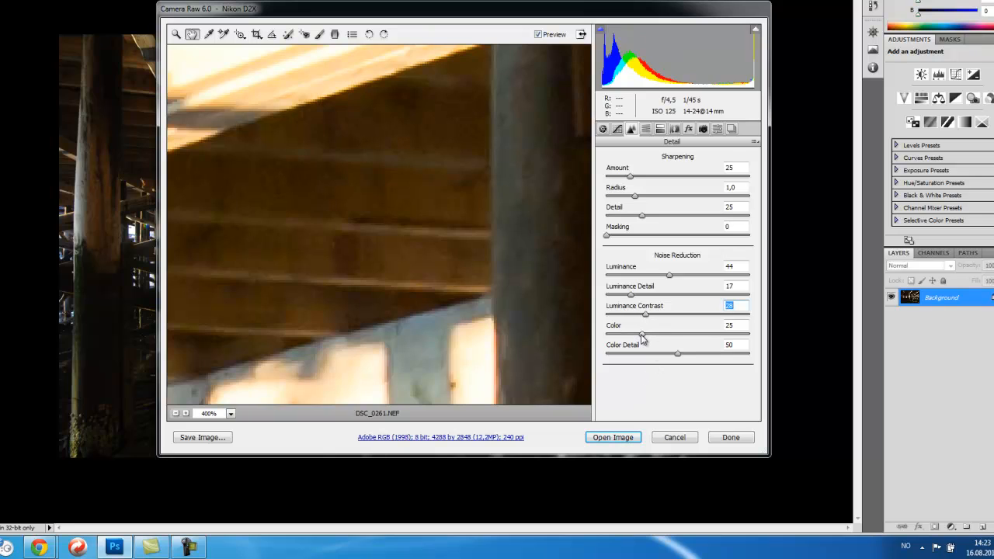
mouse_move(643, 340)
mouse_down()
mouse_move(784, 341)
mouse_move(629, 342)
mouse_move(751, 340)
mouse_move(662, 342)
mouse_up()
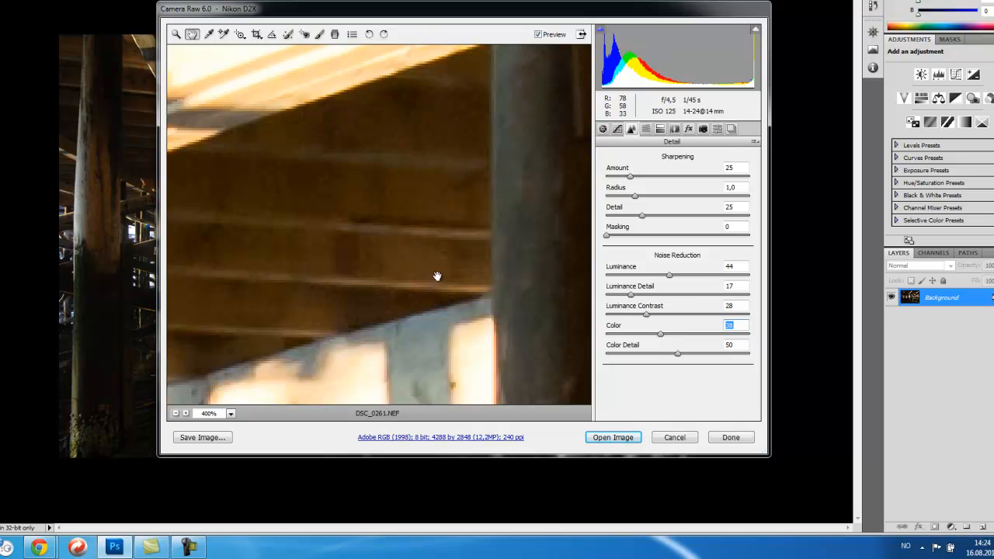
Step: Inspect the noise-reduced preview at 100%, 12.5% and 300% zoom, panning around the beams and posts
click(230, 413)
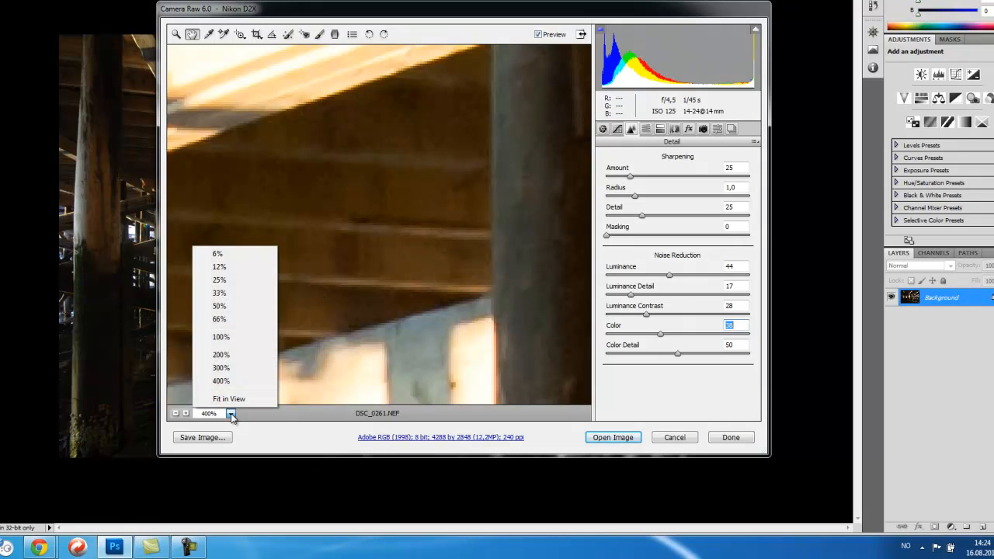
click(234, 339)
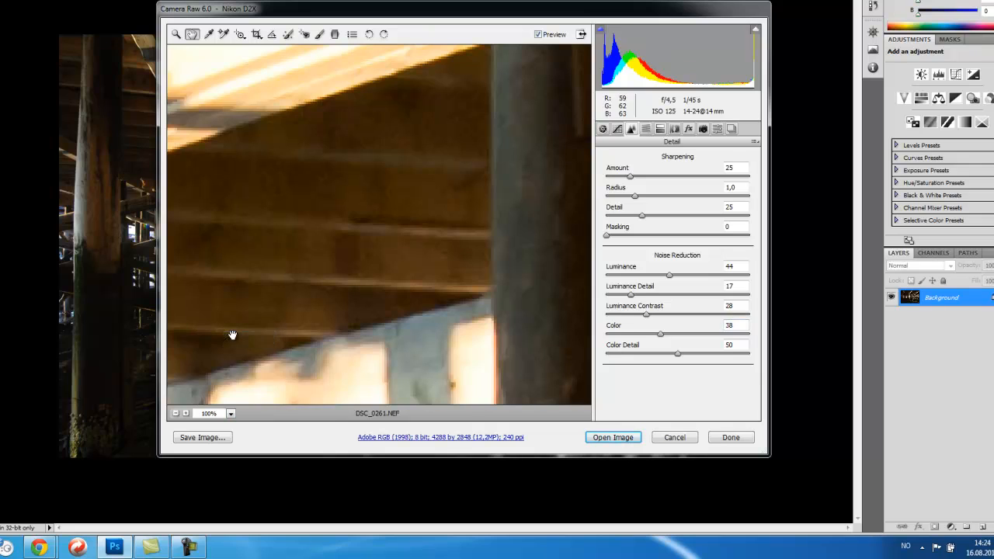
drag(520, 272, 311, 335)
drag(350, 275, 484, 393)
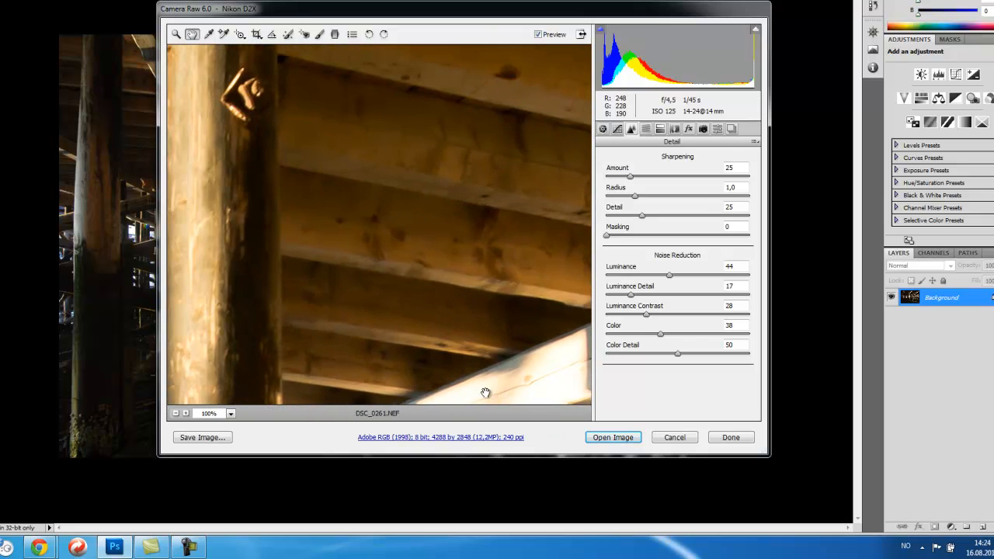
click(231, 414)
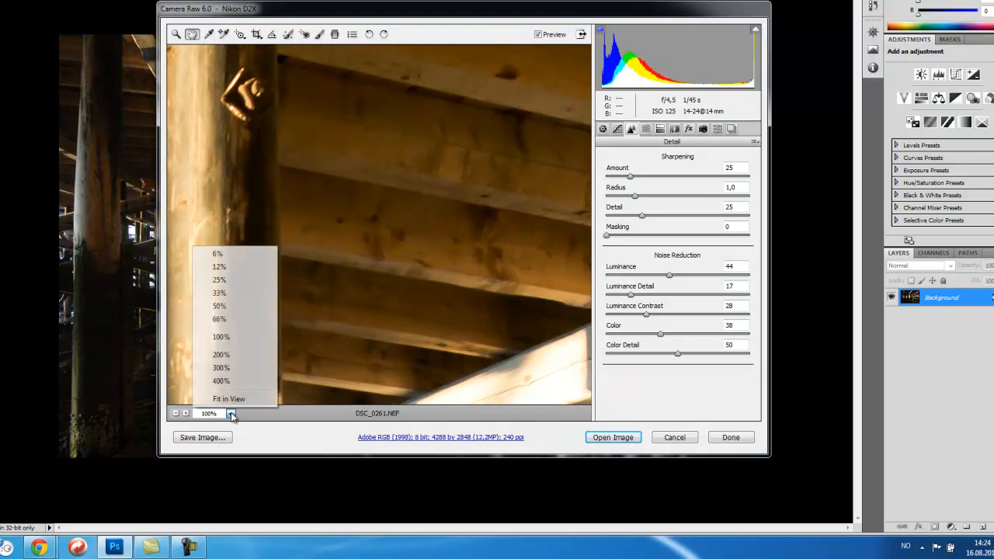
click(235, 265)
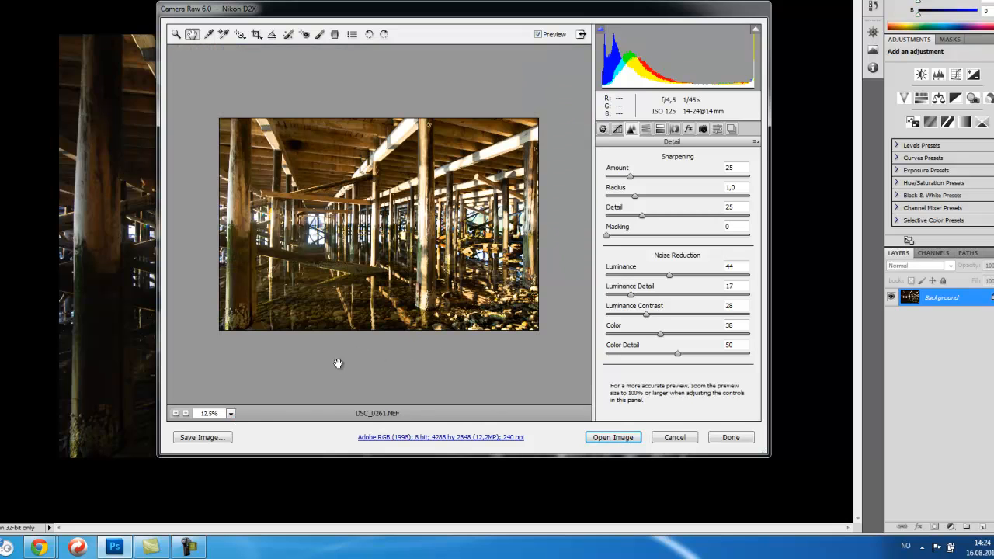
click(231, 416)
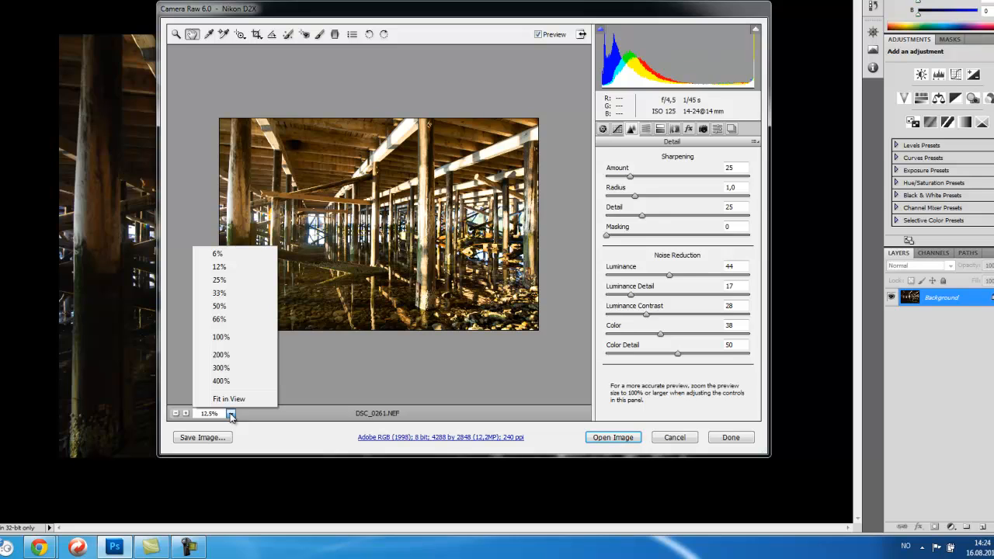
click(233, 341)
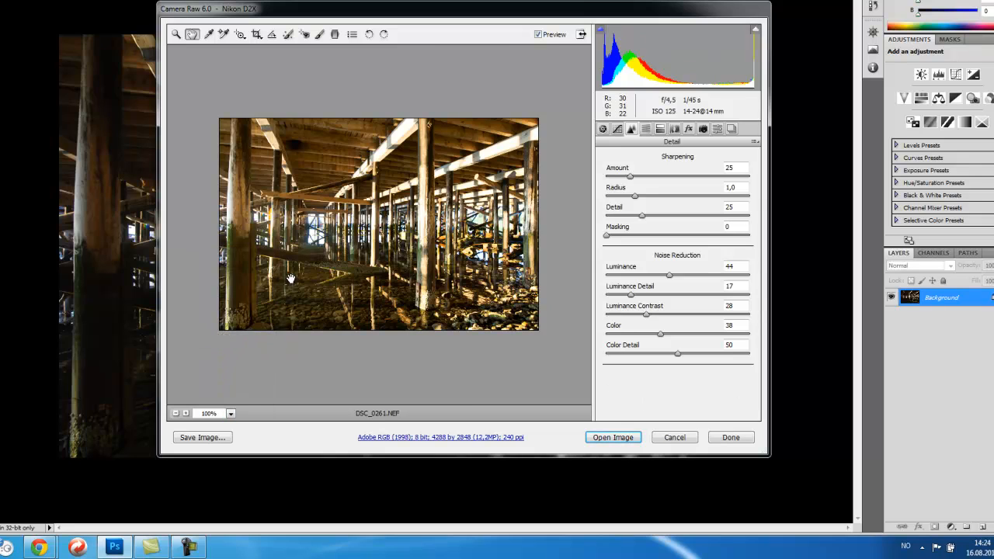
click(230, 414)
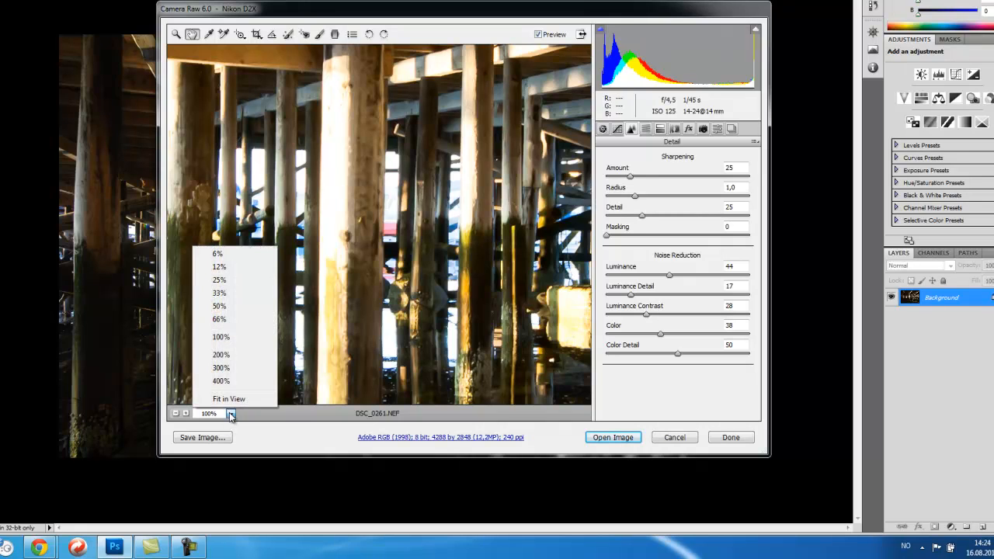
click(224, 367)
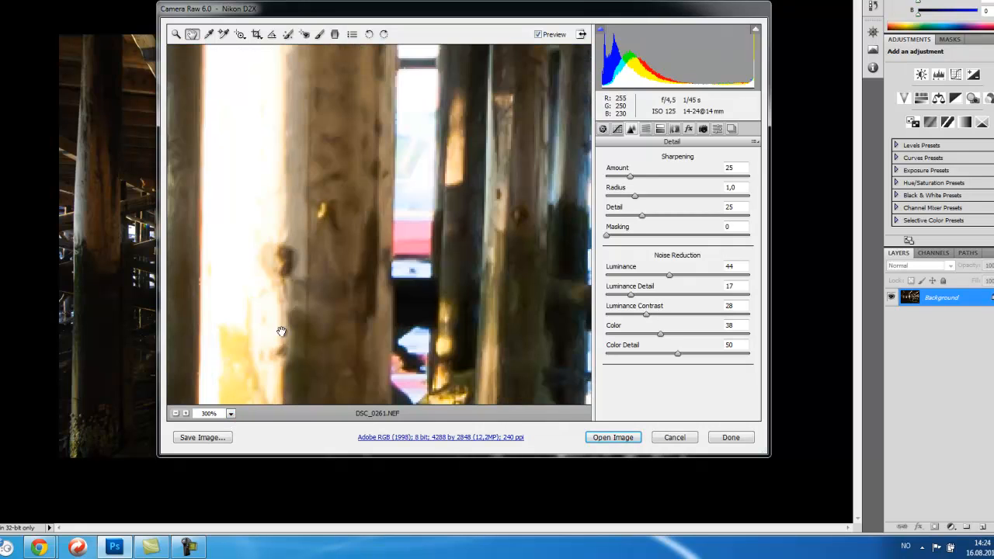
drag(423, 131, 326, 504)
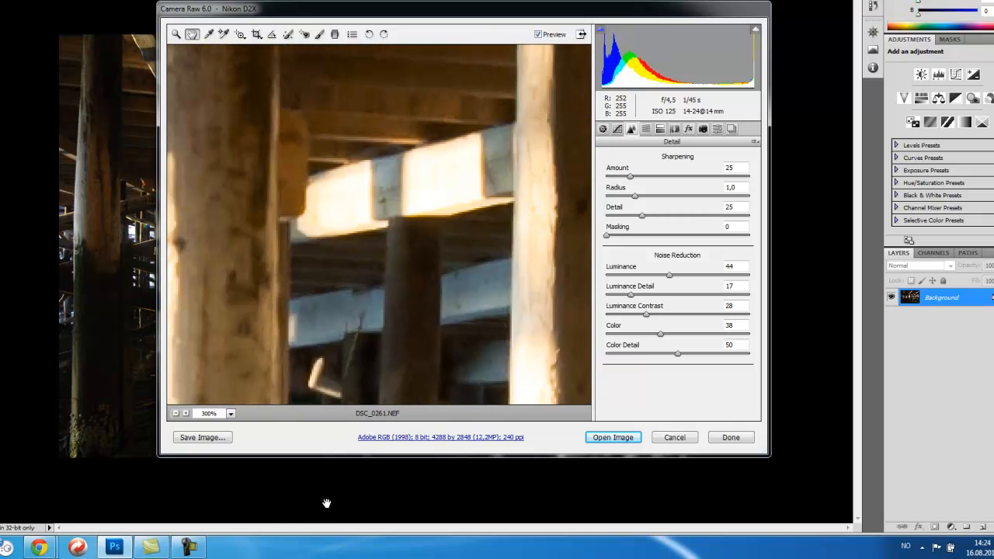
drag(452, 104, 426, 339)
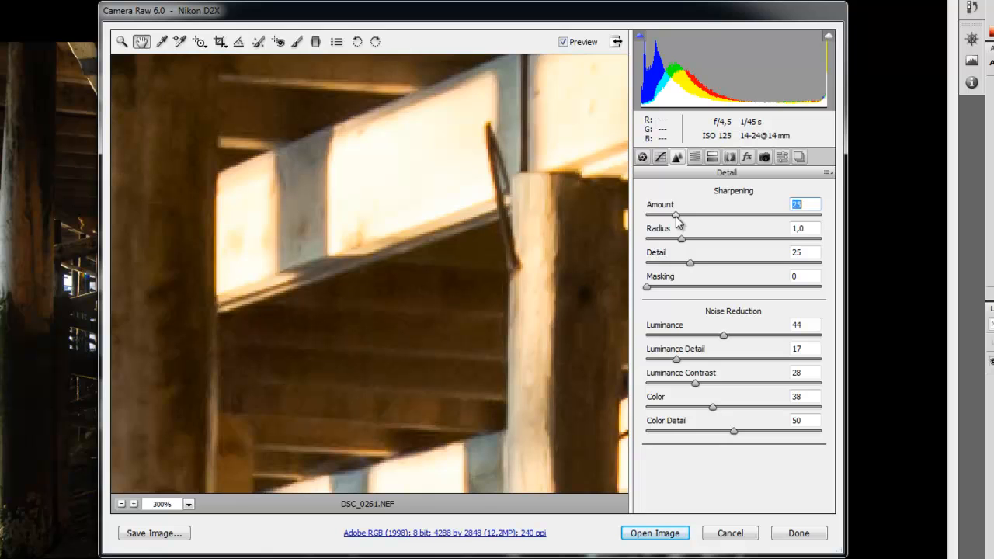
Step: Set the sharpening Amount to 80 after testing values up to 150
drag(676, 216, 873, 218)
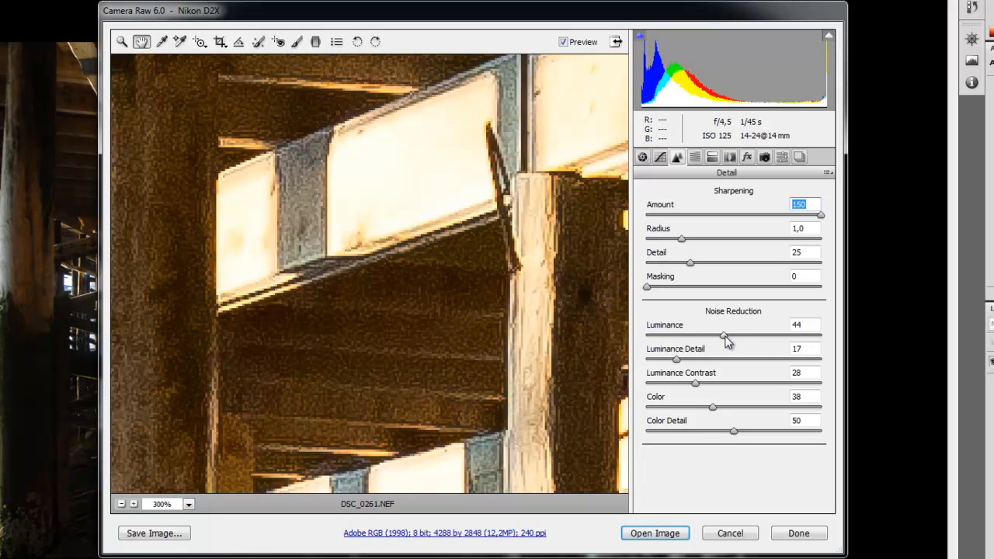
drag(821, 214, 701, 221)
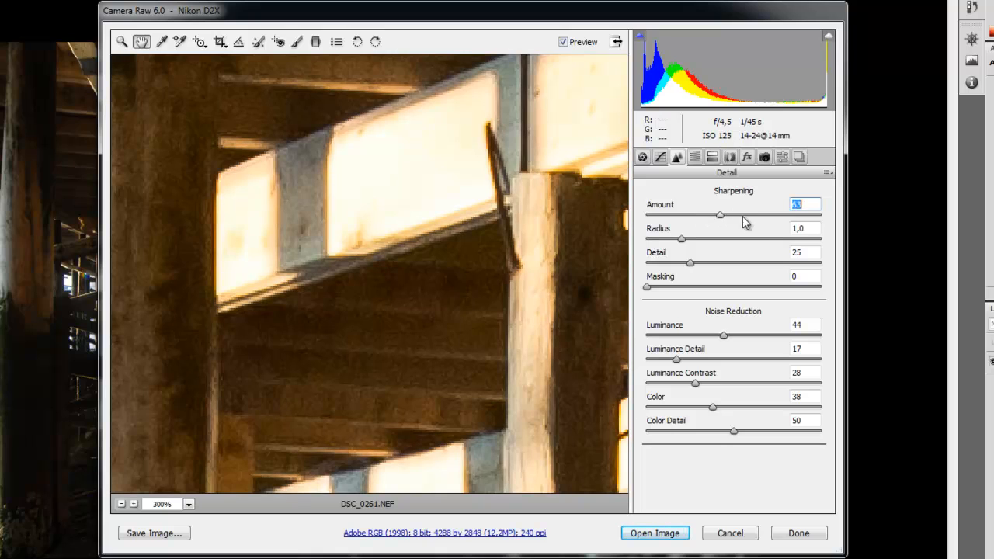
click(734, 216)
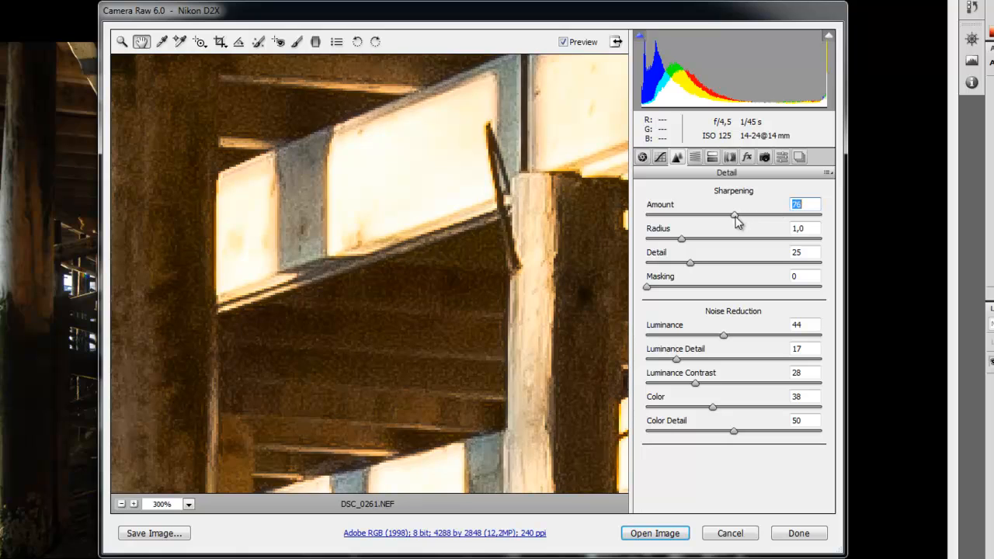
drag(735, 216, 807, 213)
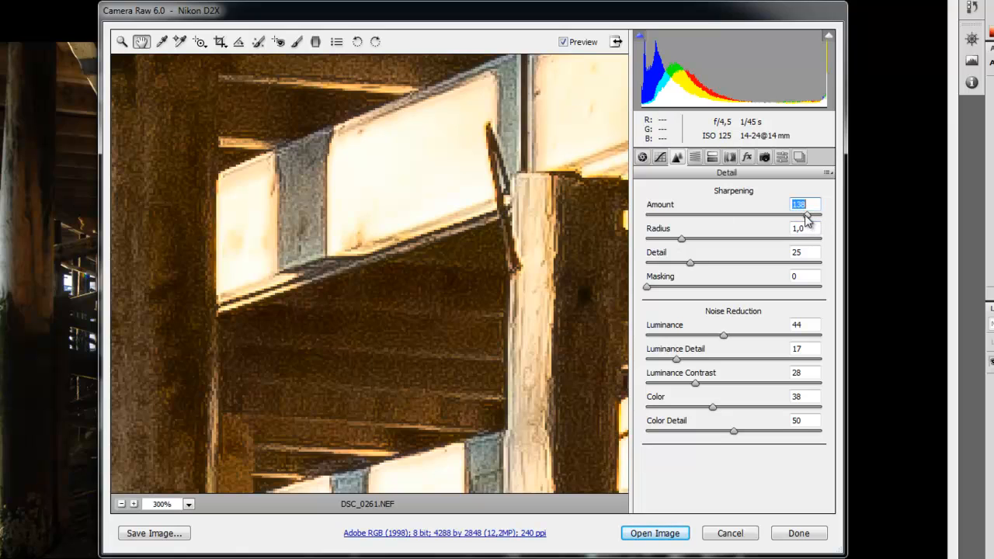
drag(808, 218, 739, 221)
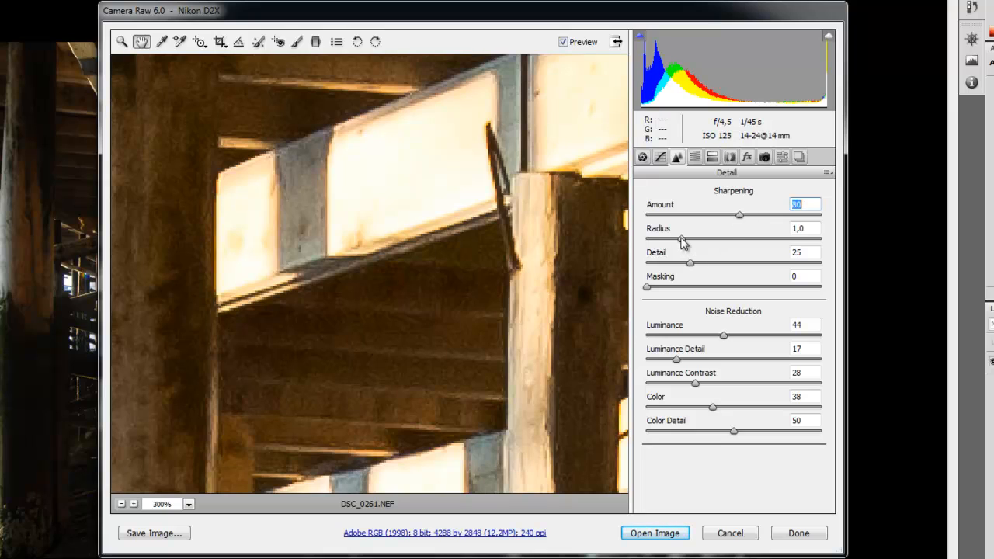
Step: Set the sharpening Amount to 150 and the Radius to 1.6
drag(681, 240, 691, 243)
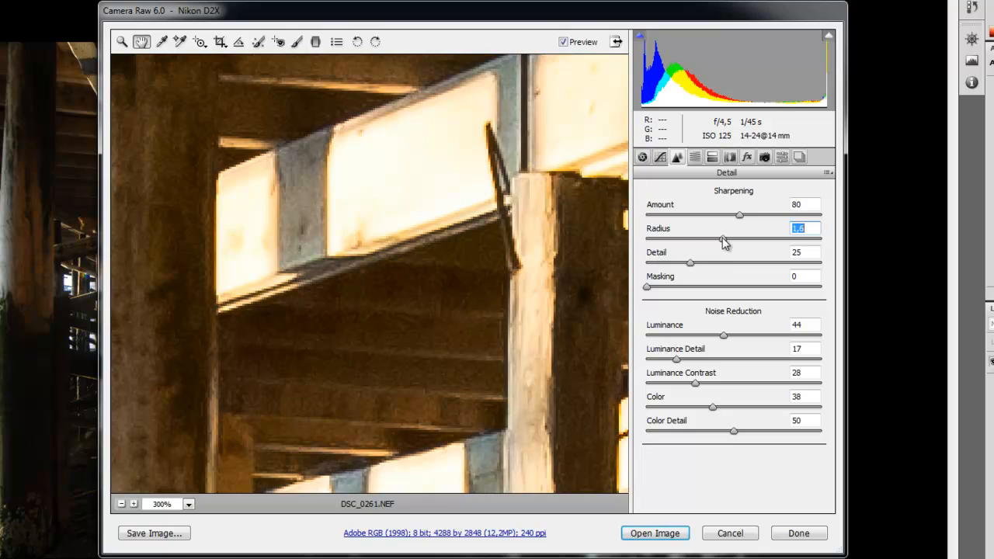
drag(738, 239, 828, 245)
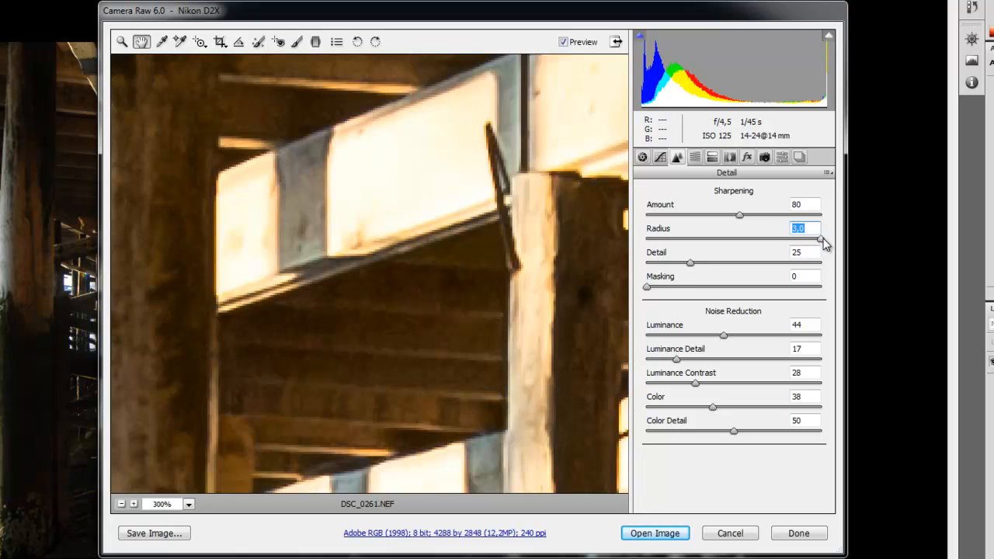
drag(824, 243, 824, 218)
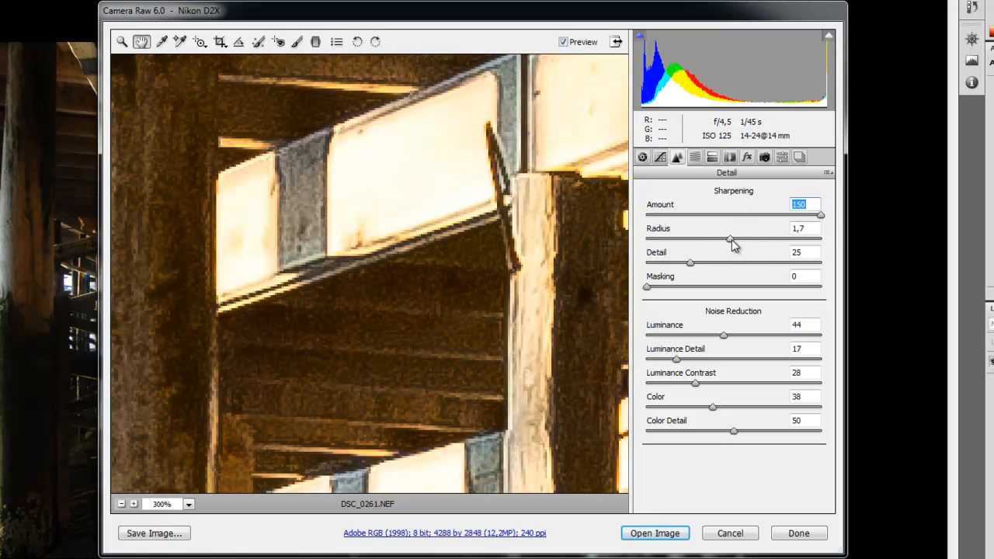
drag(732, 240, 864, 240)
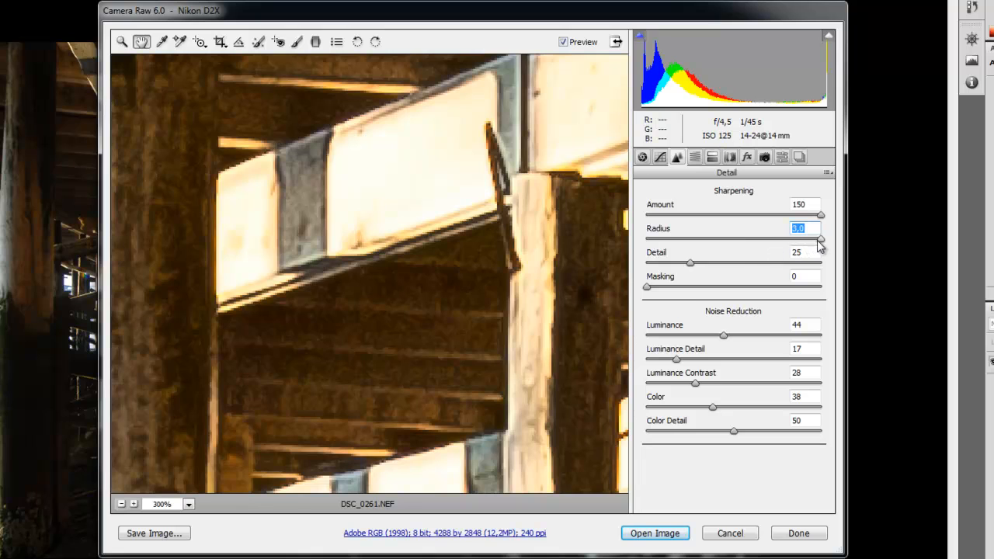
drag(821, 242, 725, 242)
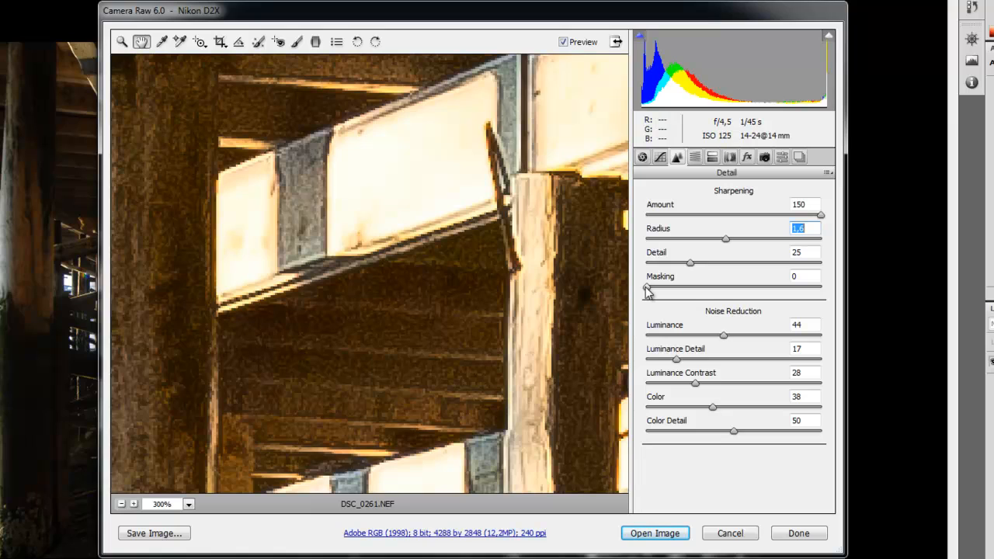
Step: Set sharpening Masking to 68 and reset the sharpening Amount to 0
drag(647, 291, 852, 293)
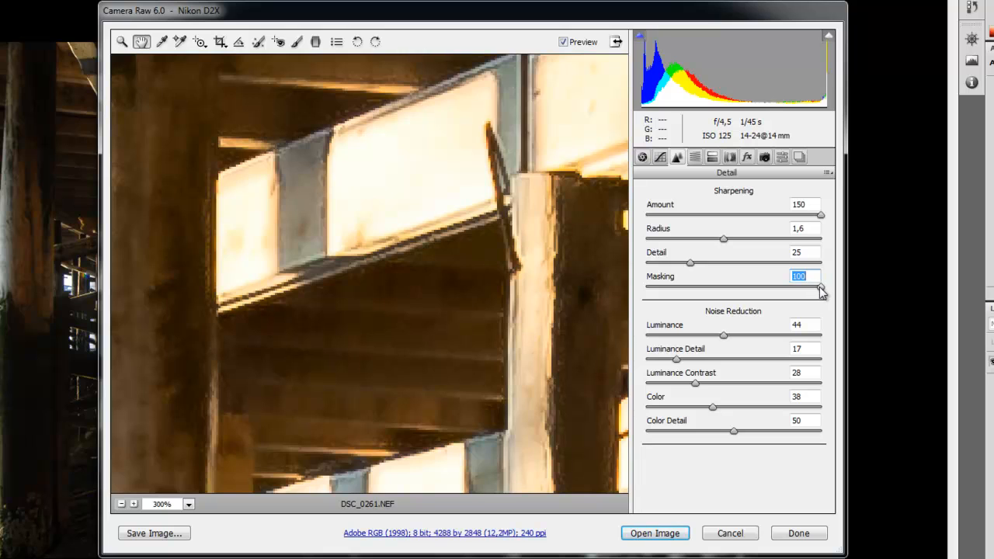
drag(822, 291, 627, 294)
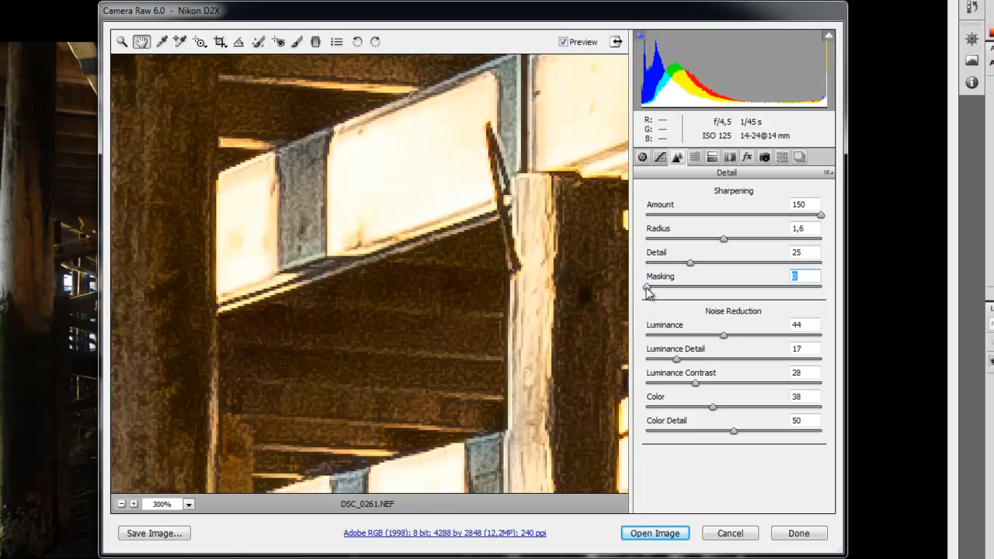
drag(649, 293, 843, 292)
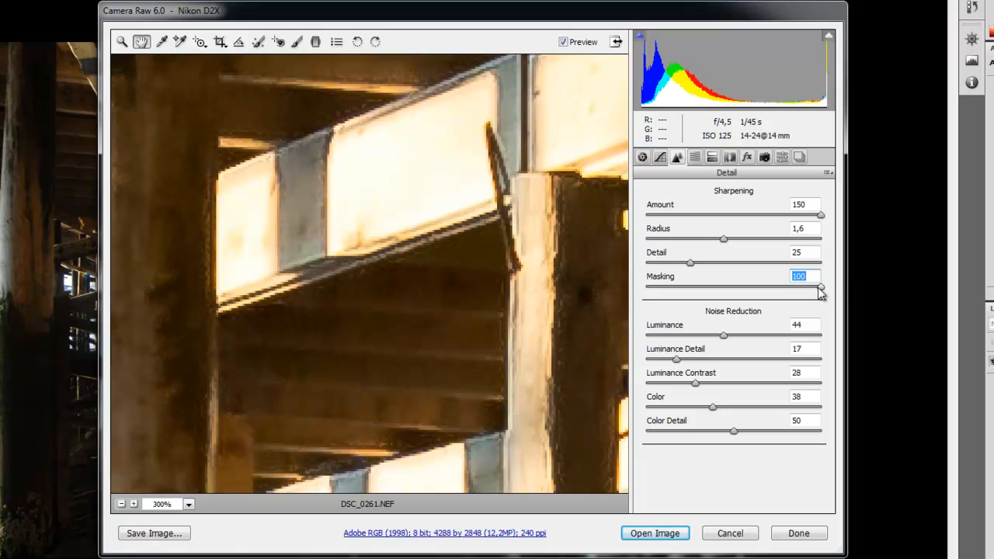
drag(821, 291, 765, 291)
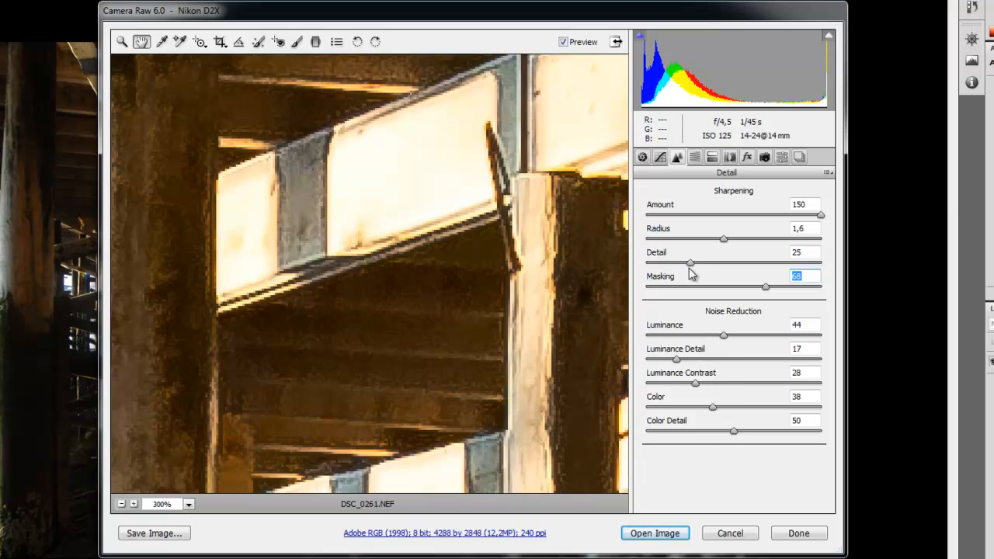
drag(820, 216, 631, 222)
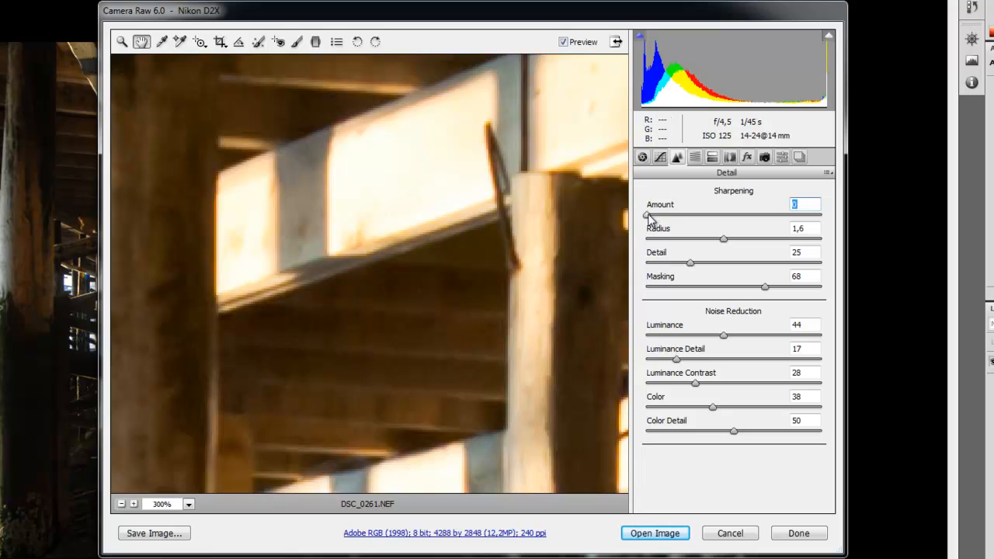
Step: Set the sharpening Amount to 79 and inspect the 300% preview around the beams and posts
drag(649, 216, 740, 218)
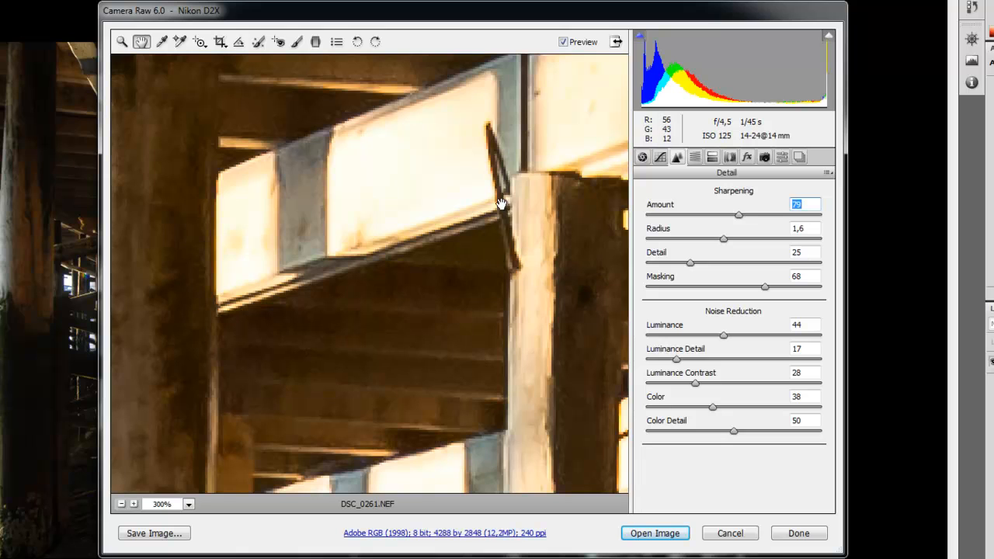
drag(502, 205, 446, 452)
drag(491, 216, 349, 473)
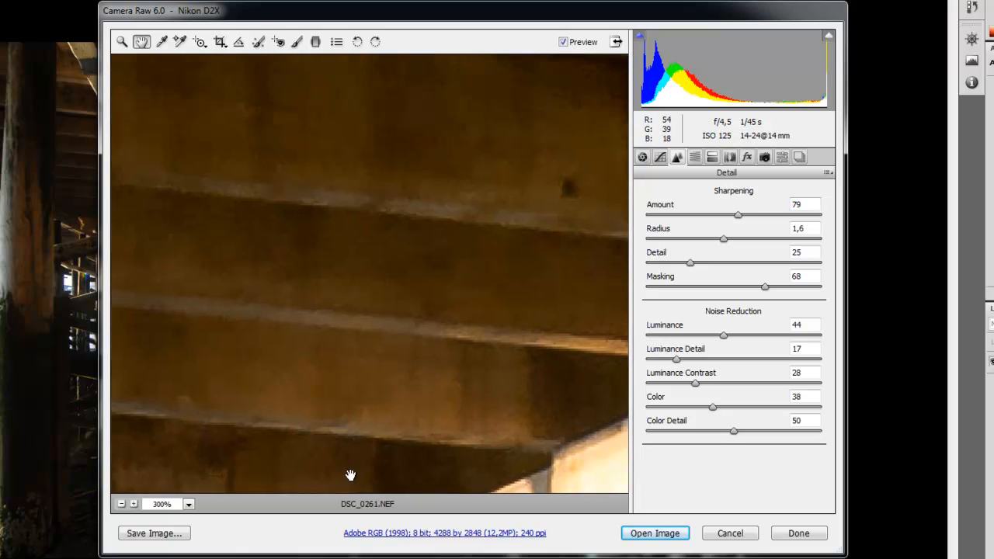
drag(406, 264, 164, 414)
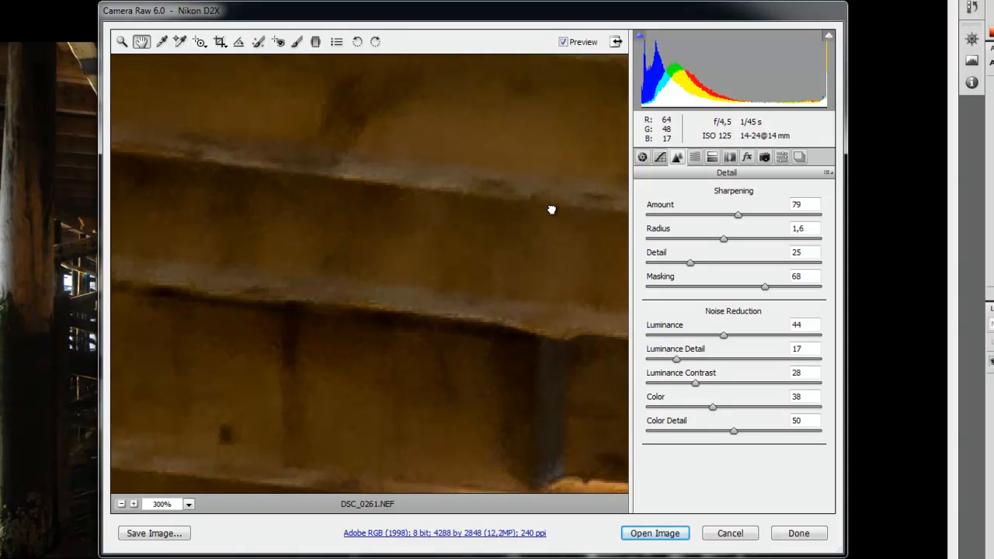
drag(550, 211, 186, 246)
drag(329, 250, 290, 260)
drag(531, 256, 304, 255)
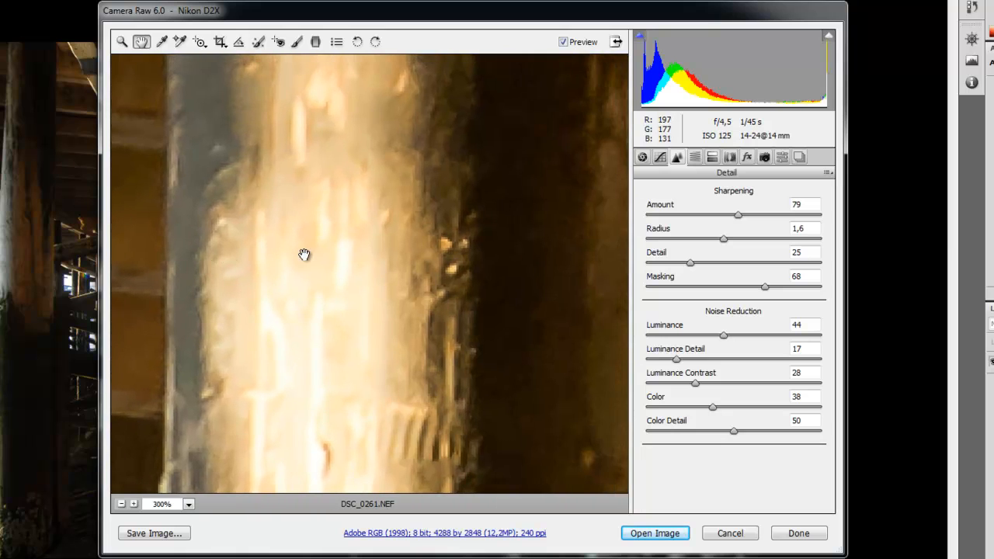
drag(463, 252, 309, 276)
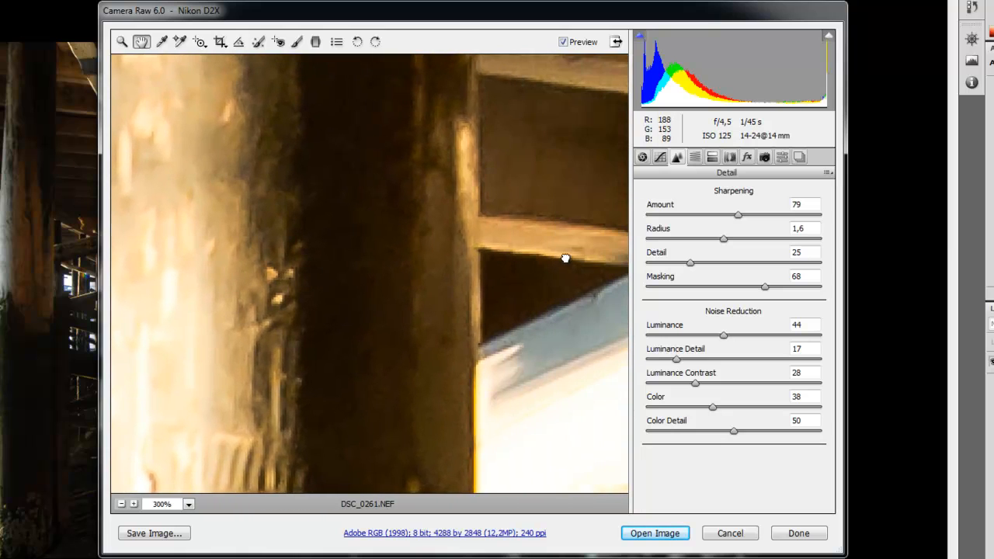
drag(564, 260, 333, 300)
drag(486, 306, 502, 417)
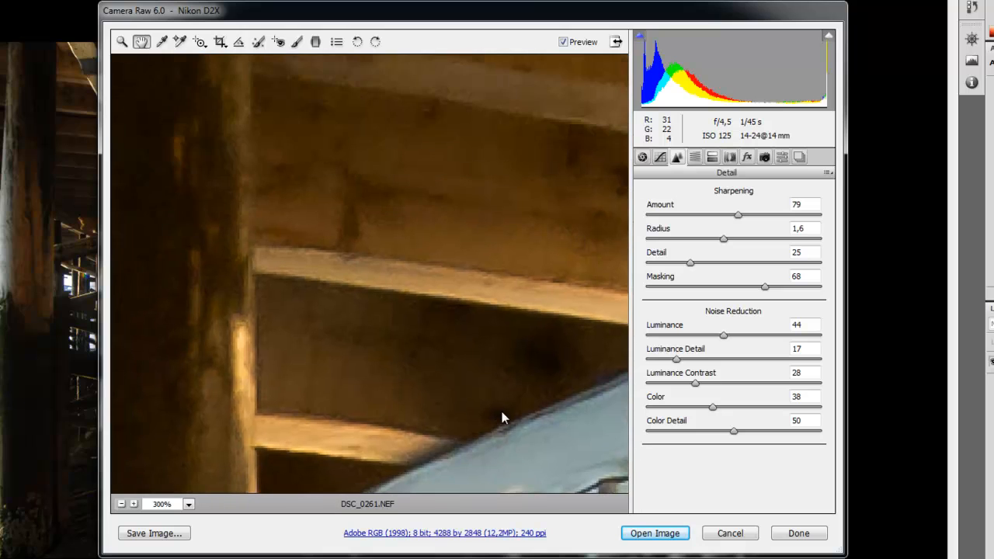
Step: Set the sharpening Amount to 150 and pan the 300% preview across the beams and posts
drag(738, 215, 864, 211)
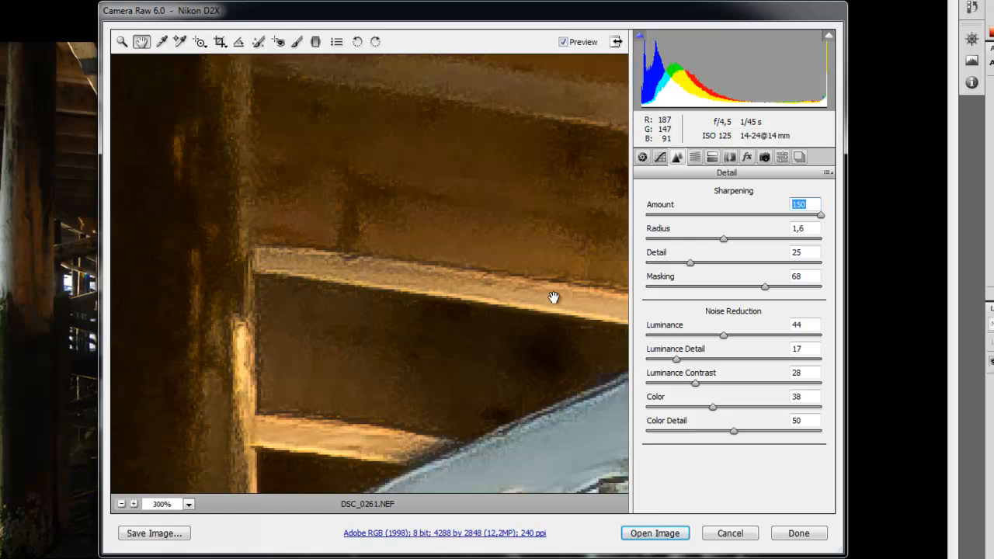
drag(570, 329, 297, 224)
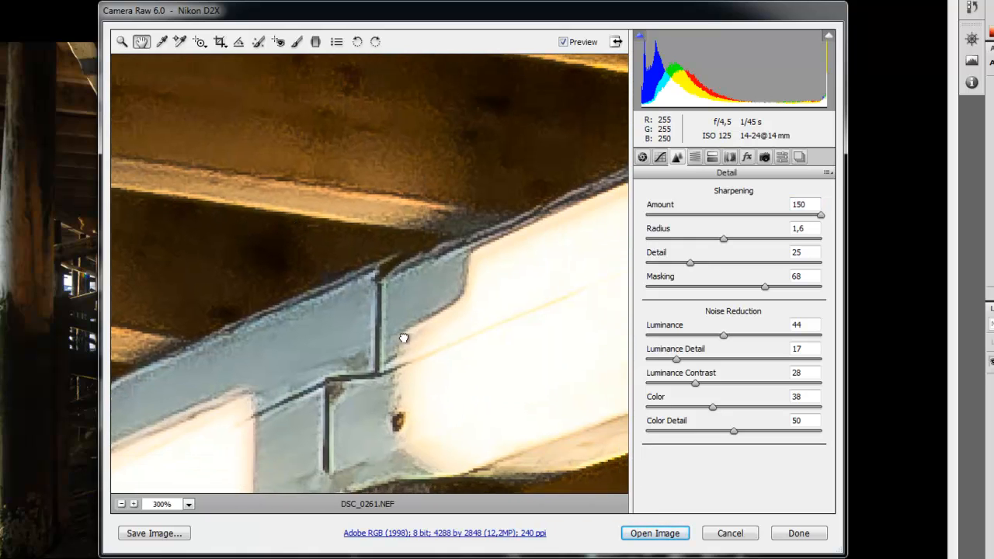
drag(405, 337, 191, 85)
drag(373, 314, 406, 127)
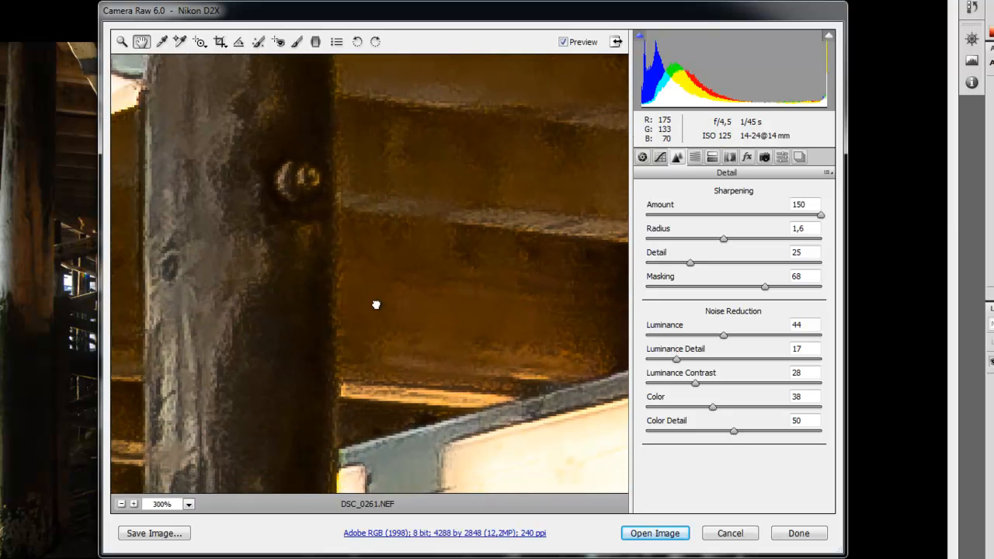
drag(378, 302, 415, 209)
drag(279, 396, 372, 188)
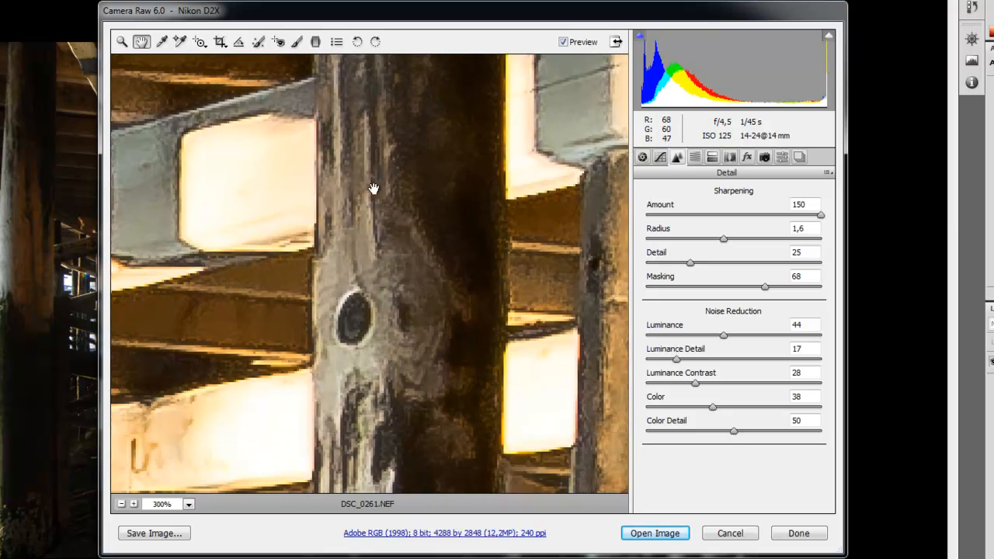
drag(371, 488, 469, 202)
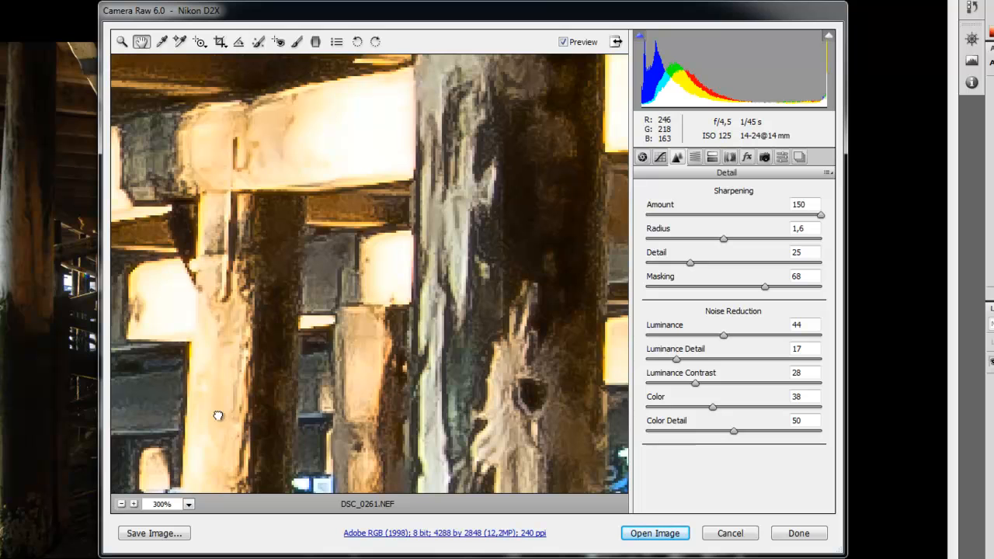
drag(235, 393, 544, 232)
drag(153, 370, 524, 324)
drag(315, 328, 565, 330)
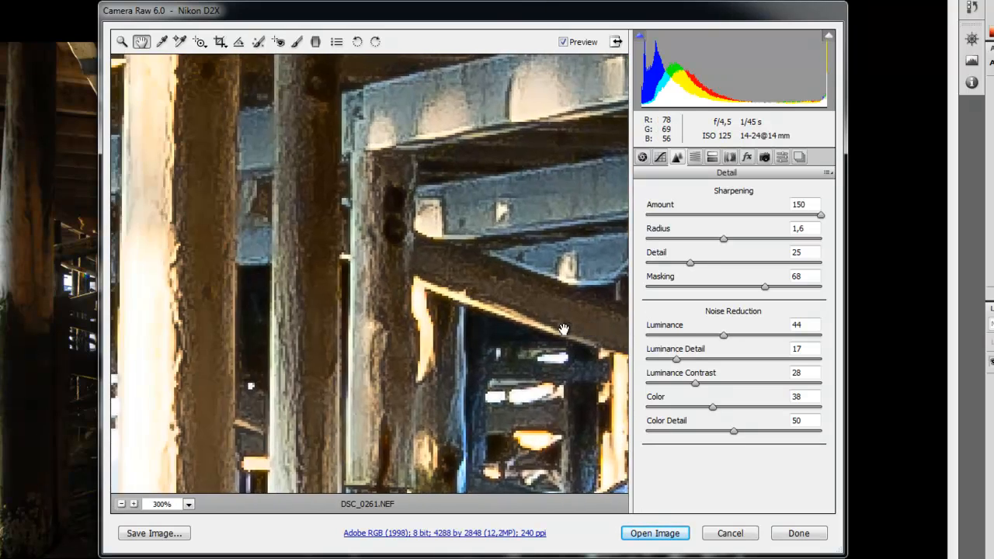
drag(341, 329, 505, 346)
drag(271, 348, 515, 340)
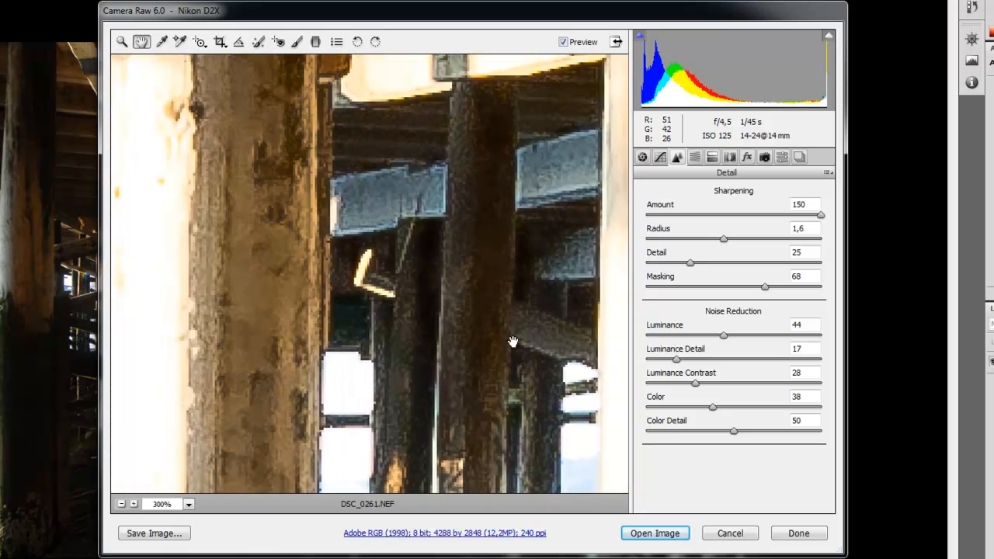
drag(262, 347, 500, 340)
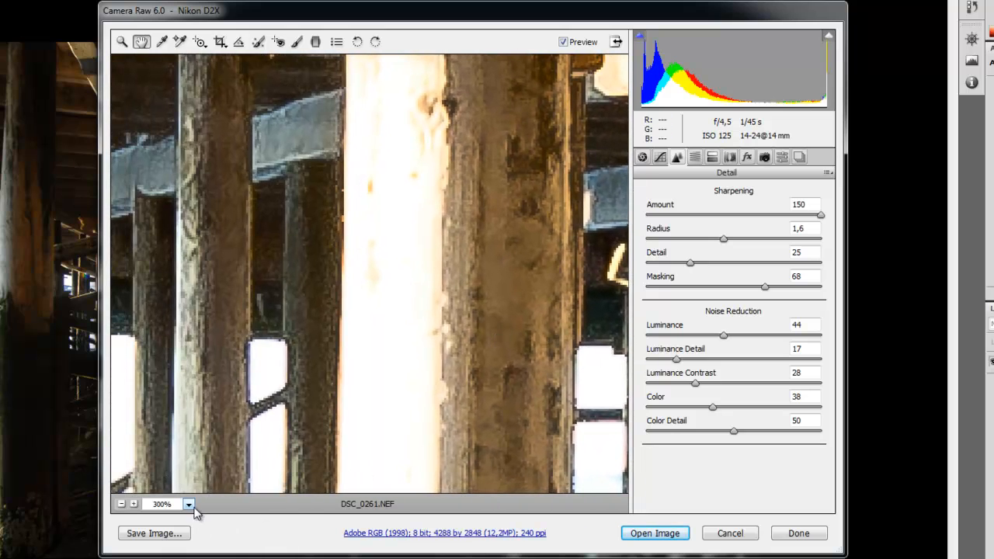
Step: Zoom the preview to 12% and open the developed image in Photoshop
click(189, 504)
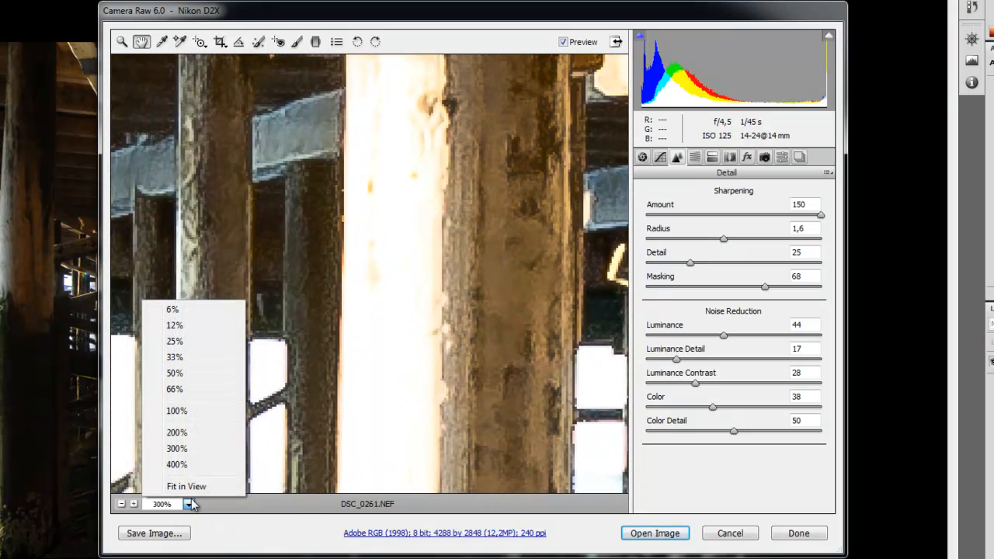
click(189, 326)
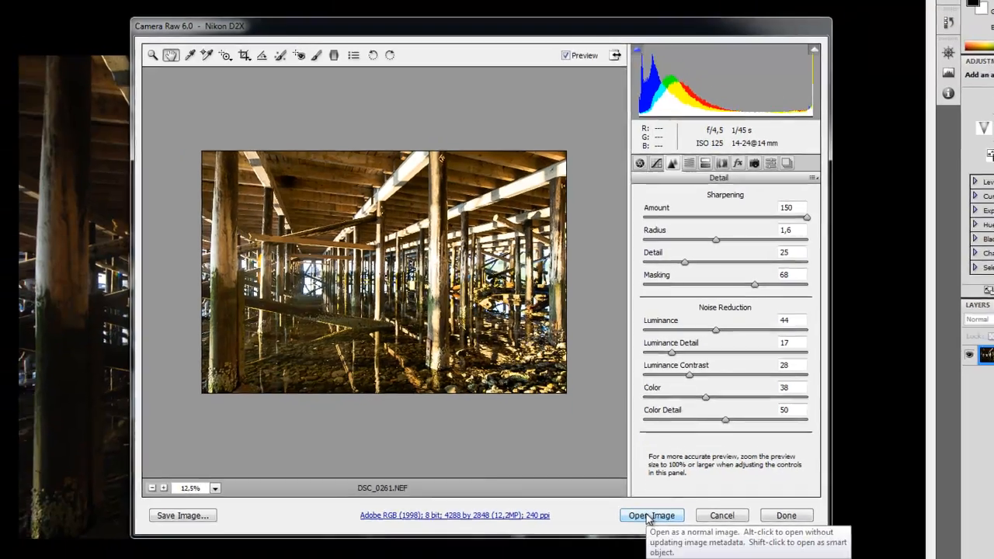
click(654, 534)
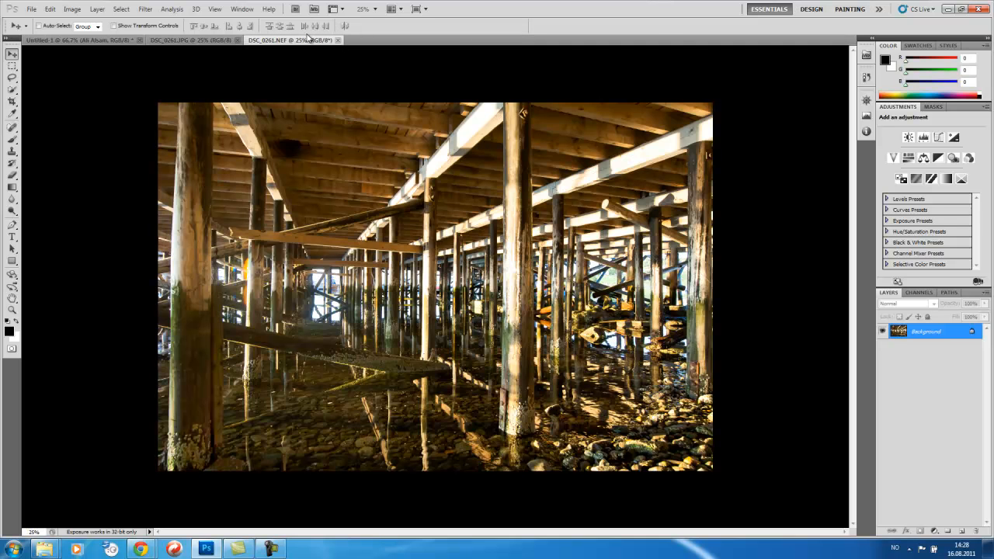
Step: Drag the developed DSC_0261.NEF image into the DSC_0261.JPG document as a new layer
drag(309, 41, 523, 95)
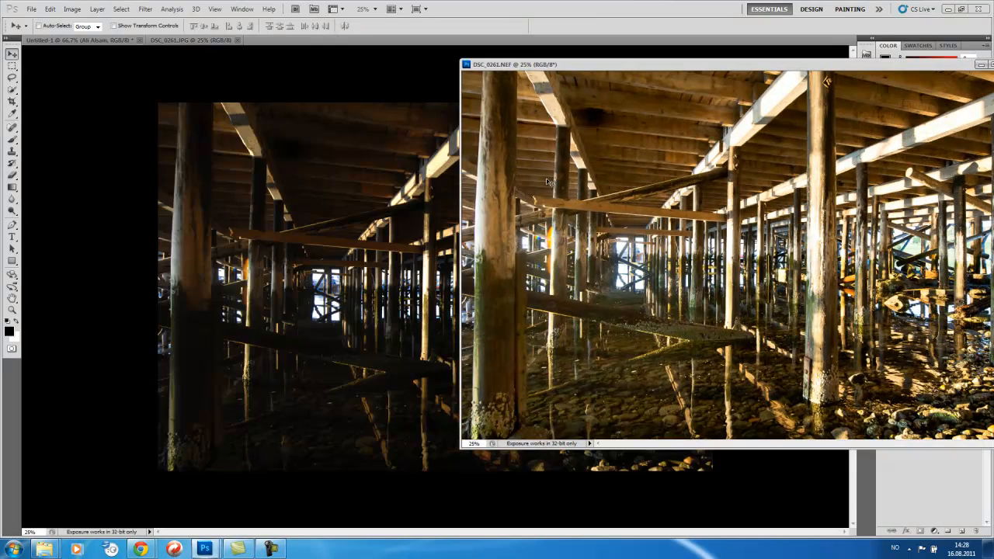
drag(426, 242, 416, 237)
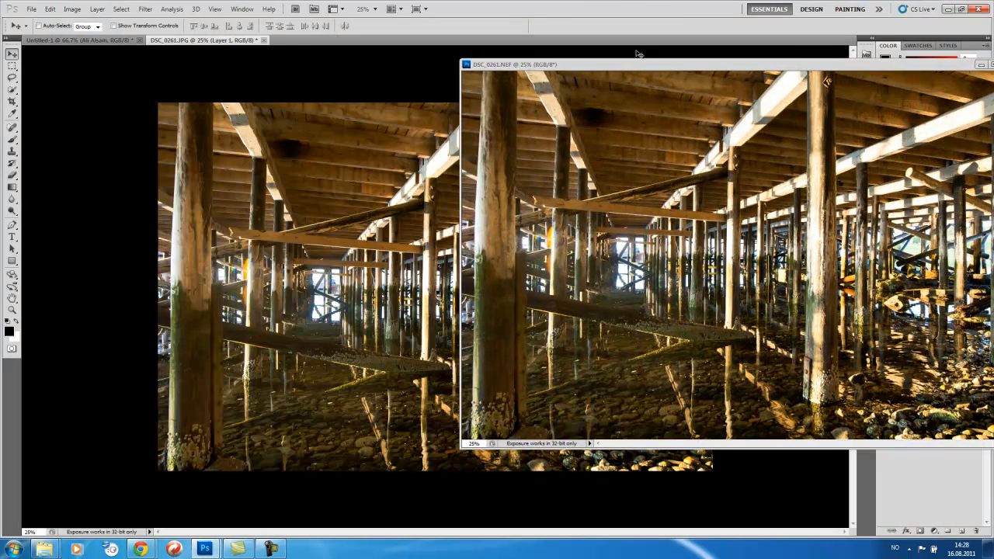
Step: Close the DSC_0261.NEF document without saving changes
drag(642, 66, 351, 114)
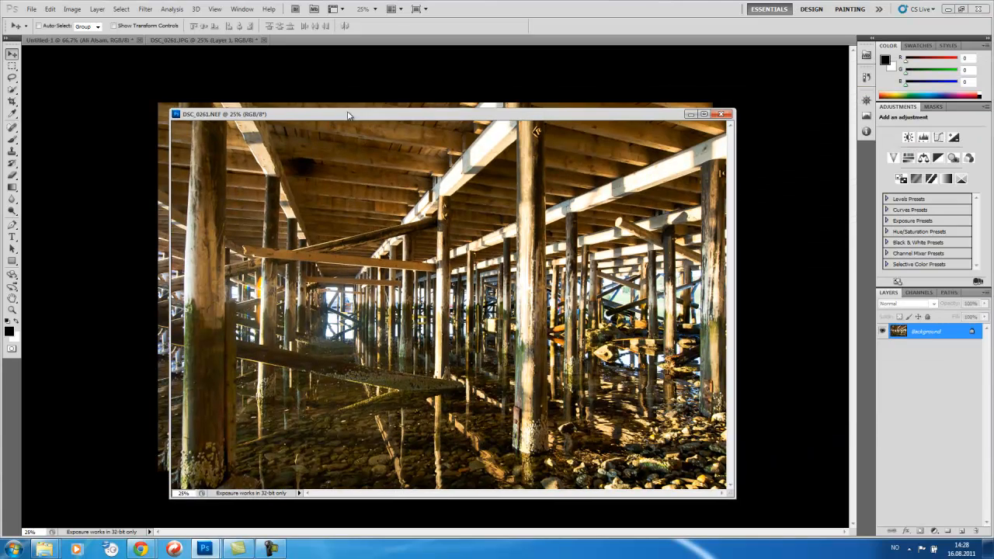
click(727, 116)
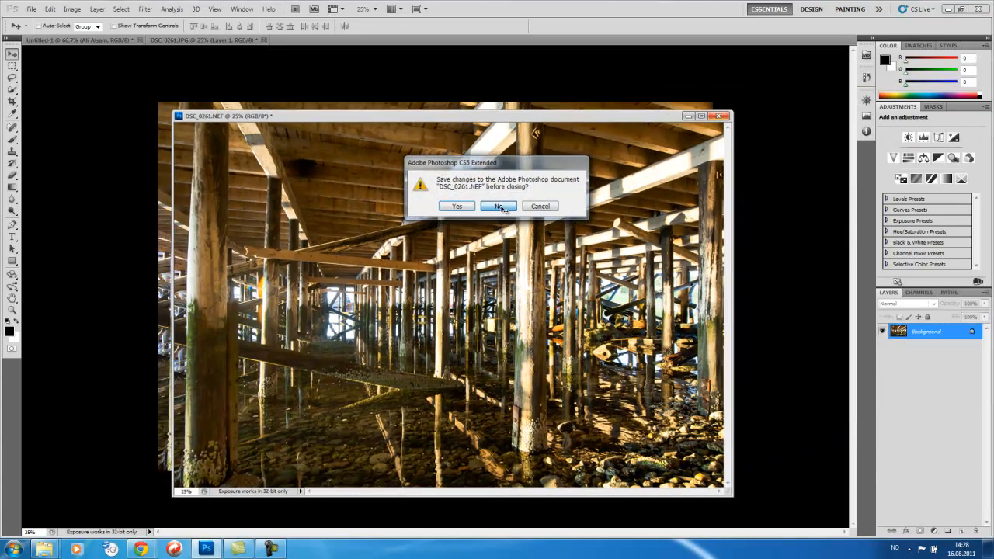
click(504, 207)
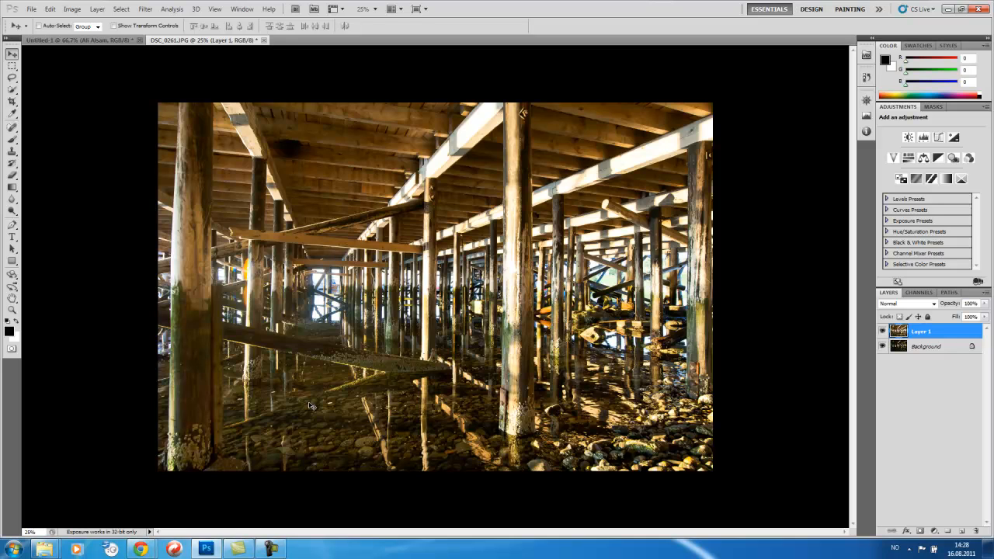
Step: Zoom into the layered DSC_0261.JPG document to examine the beams up close
key(ctrl+plus)
key(ctrl+plus)
key(ctrl+plus)
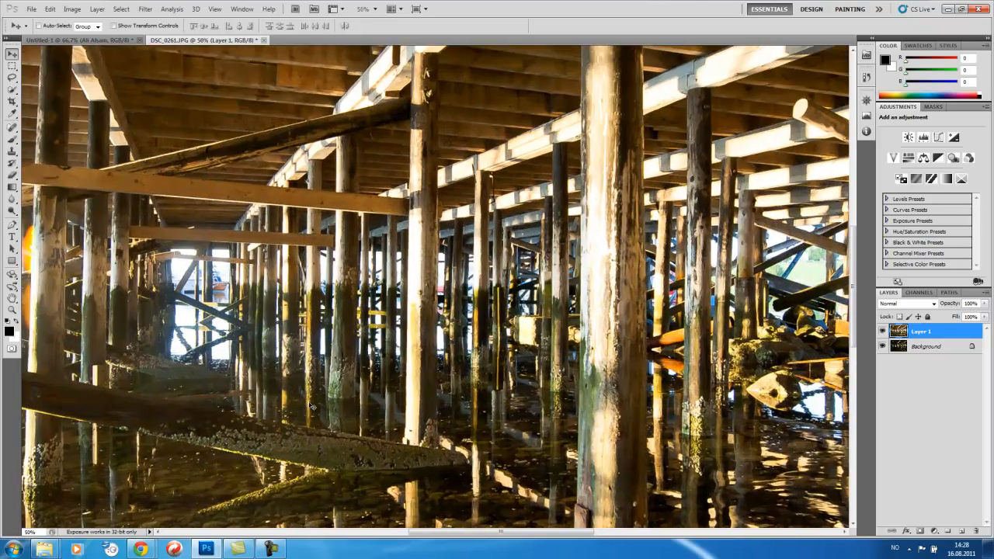
key(ctrl+plus)
key(ctrl+plus)
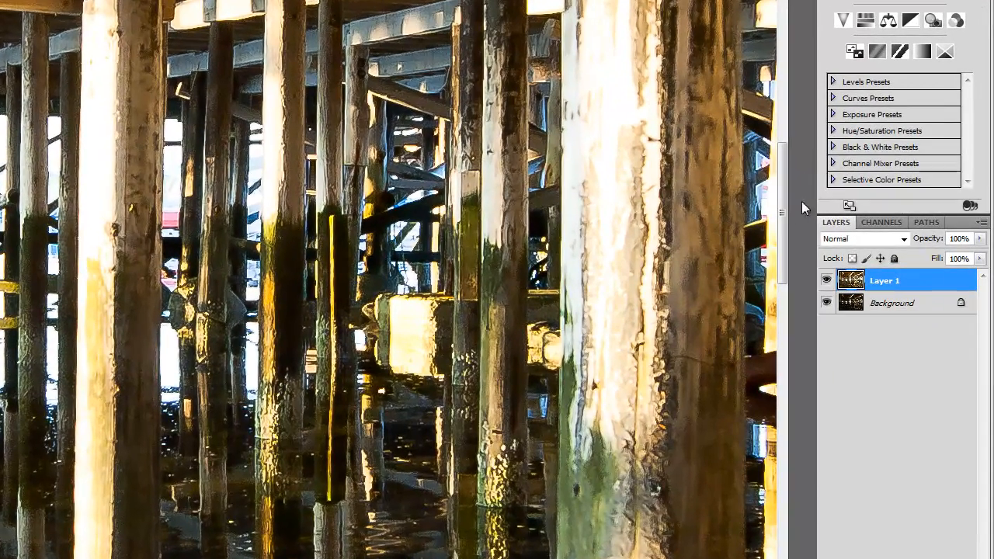
drag(783, 217, 763, 42)
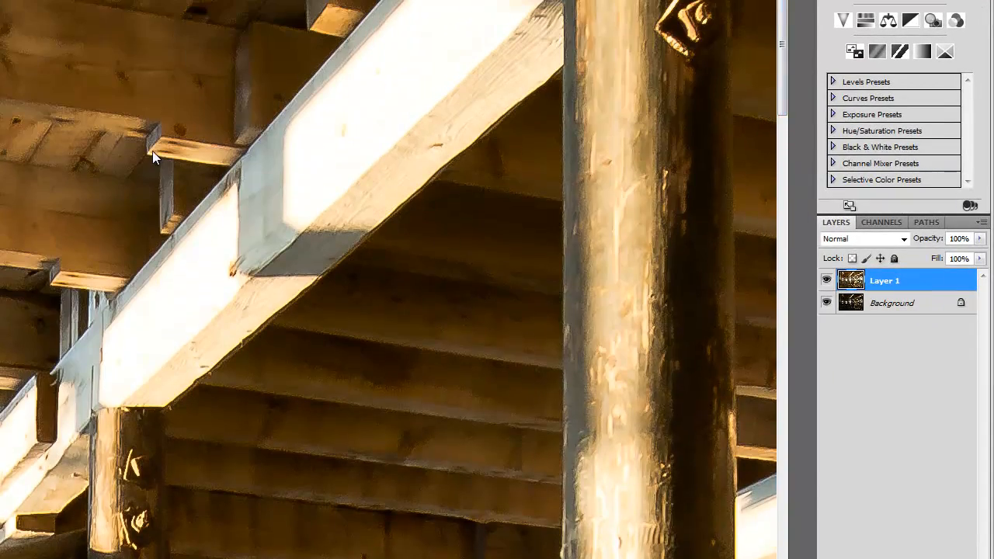
Step: Open the Layer 1 opacity slider and scroll down through the image comparing the layers
click(980, 238)
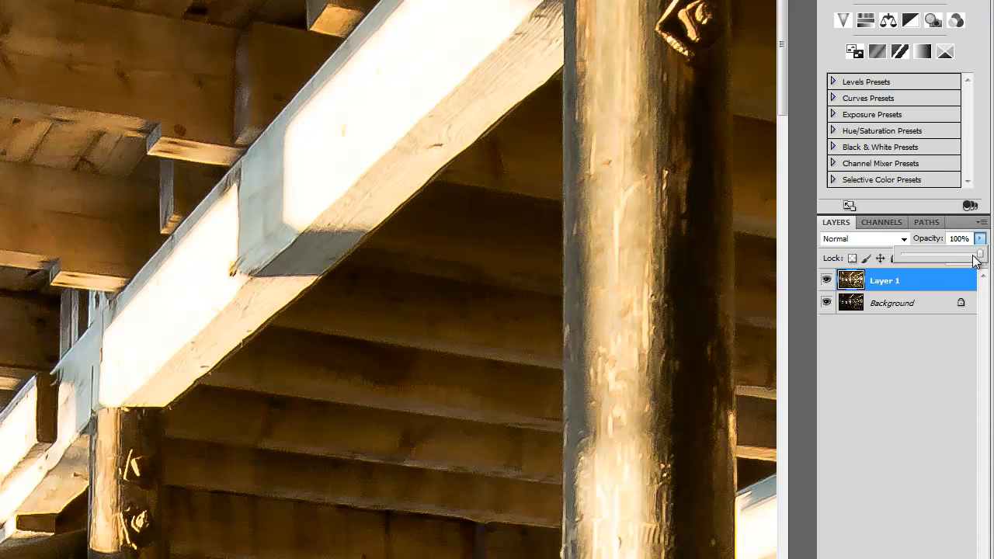
mouse_move(982, 257)
mouse_down()
mouse_move(859, 261)
mouse_move(981, 252)
mouse_move(877, 245)
mouse_move(980, 253)
mouse_up()
scroll(547, 322, down, 5)
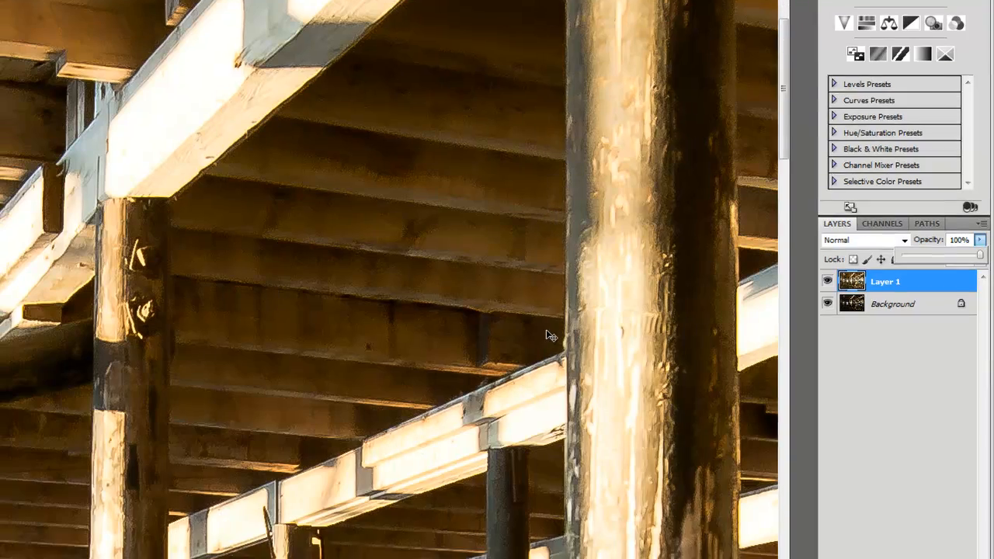
scroll(548, 335, down, 5)
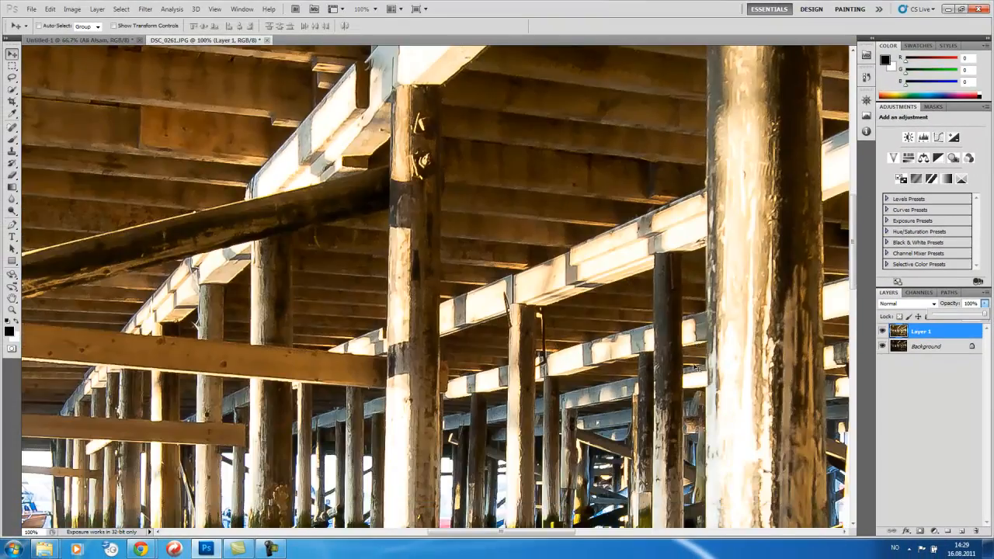
scroll(697, 369, down, 5)
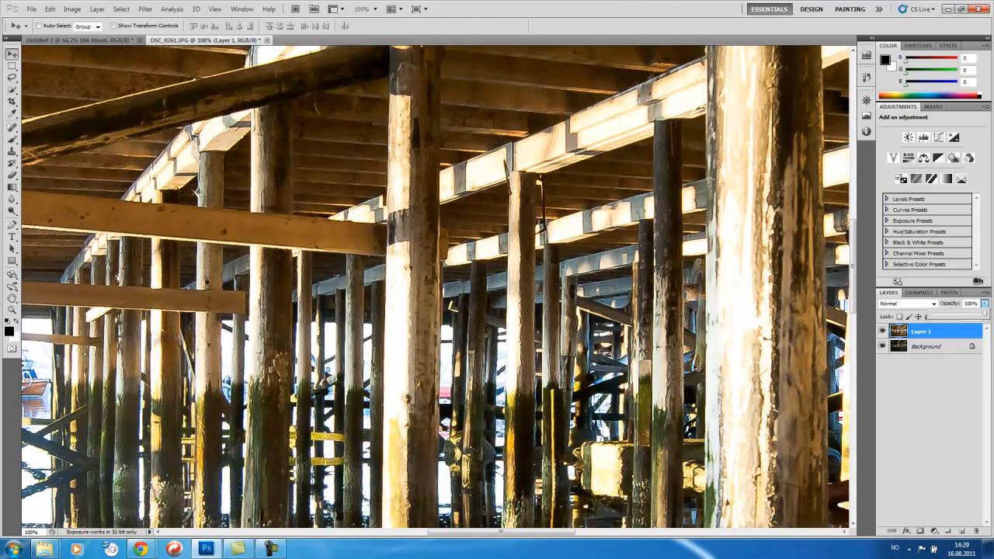
scroll(697, 368, down, 4)
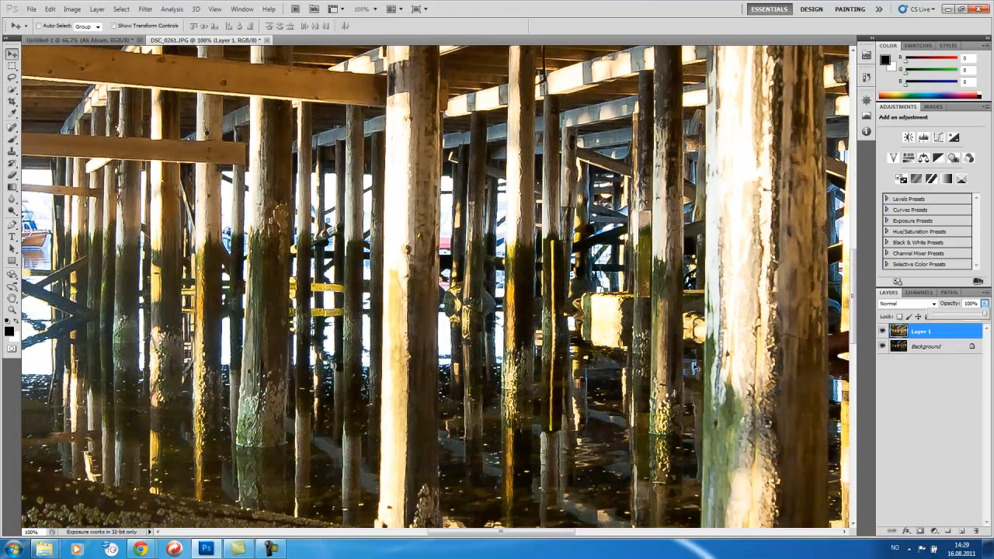
scroll(697, 369, down, 3)
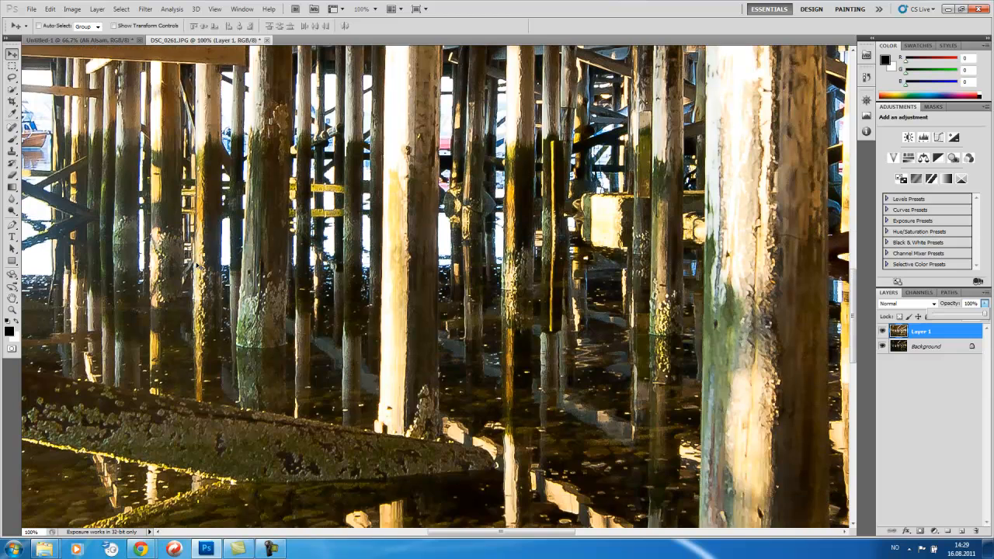